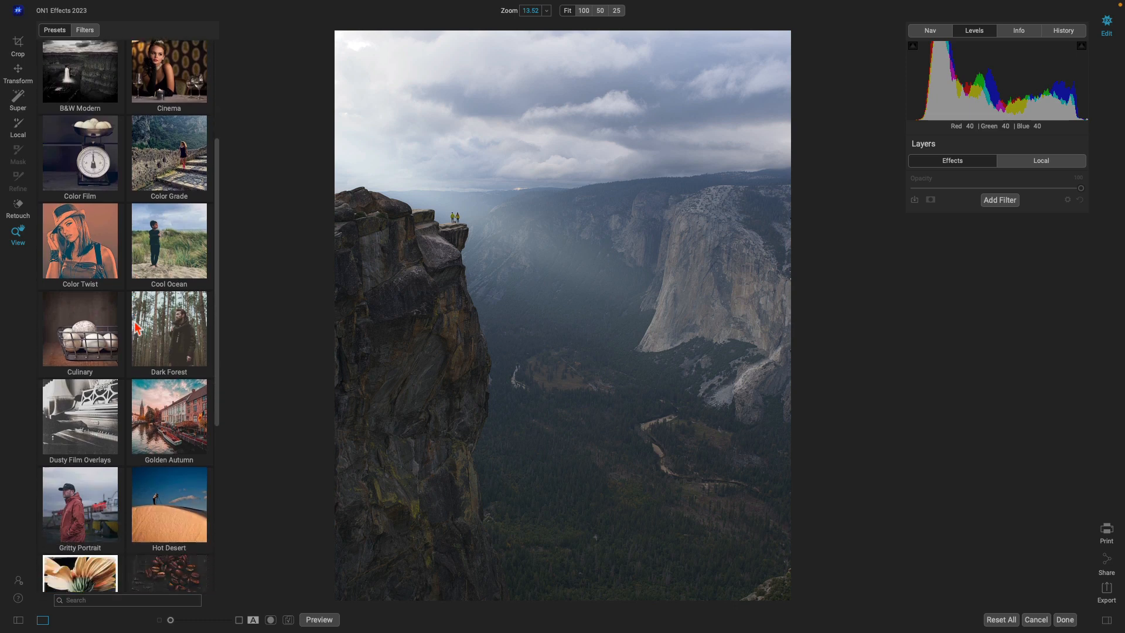
# Step: Preview the G1 to G5 presets in the Golden Autumn category and apply G3 to the photo
pyautogui.scroll(-2, 136, 328)
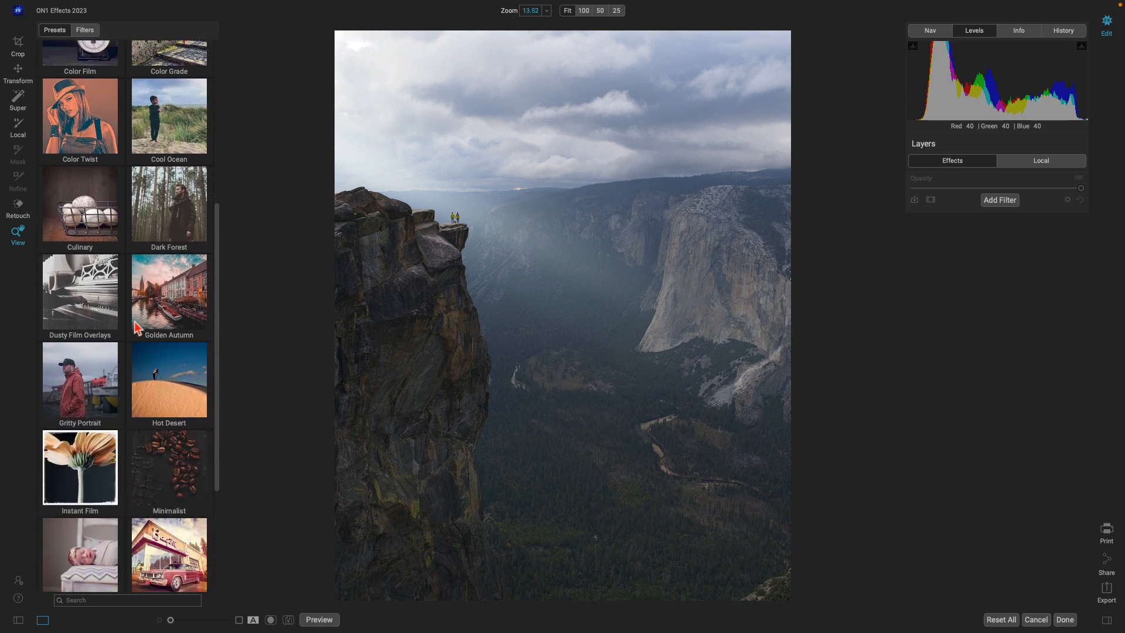
pyautogui.click(174, 303)
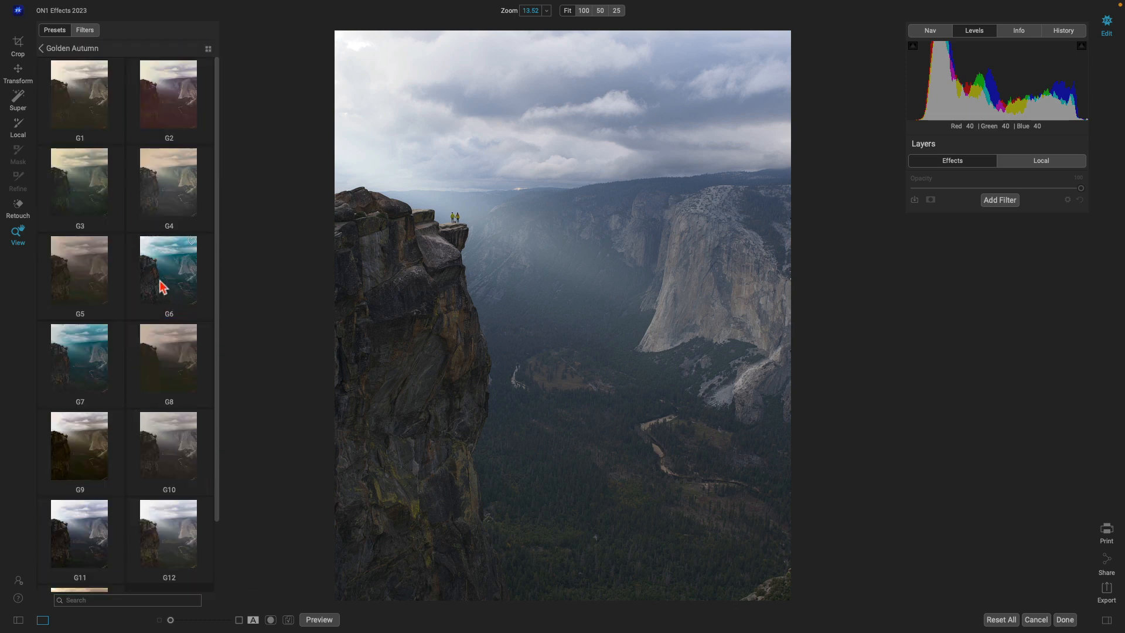
pyautogui.click(80, 97)
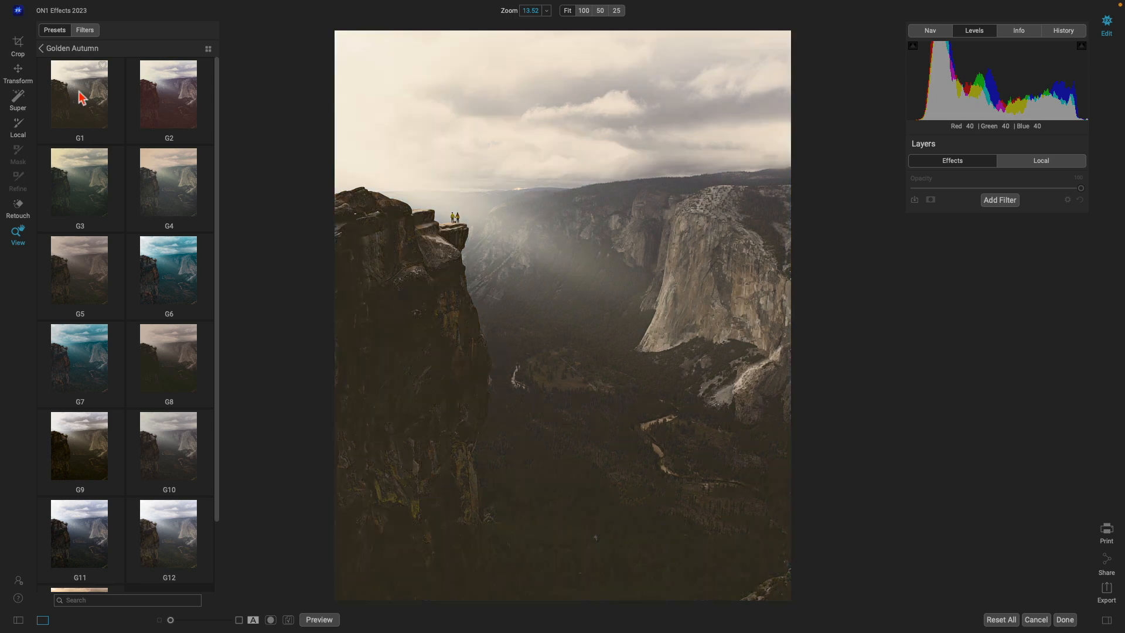
pyautogui.click(166, 105)
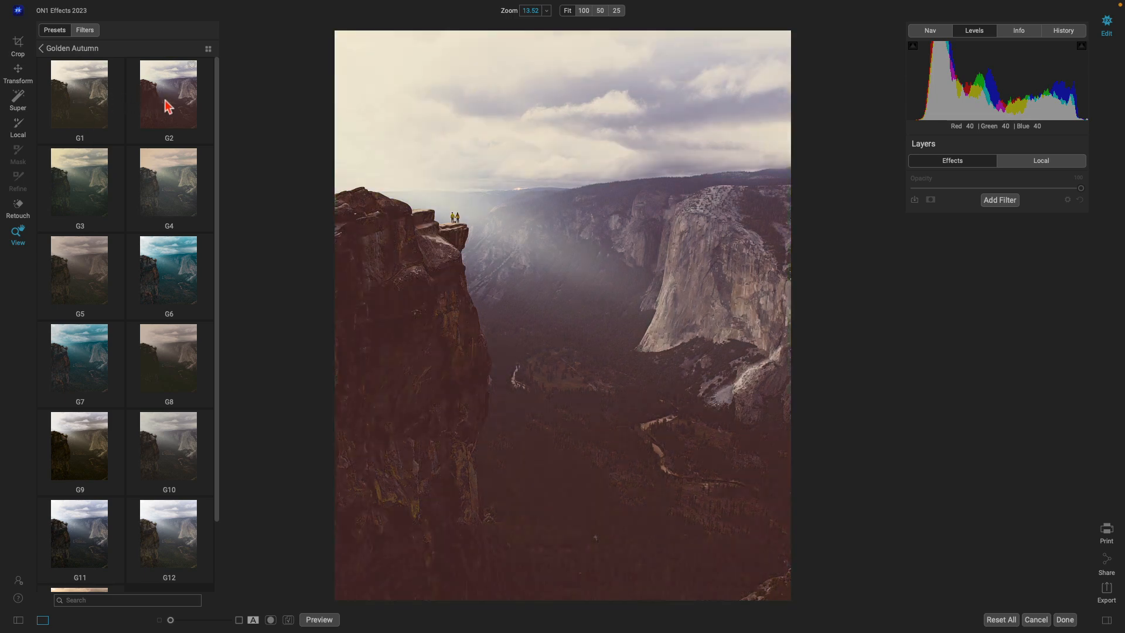
pyautogui.click(95, 190)
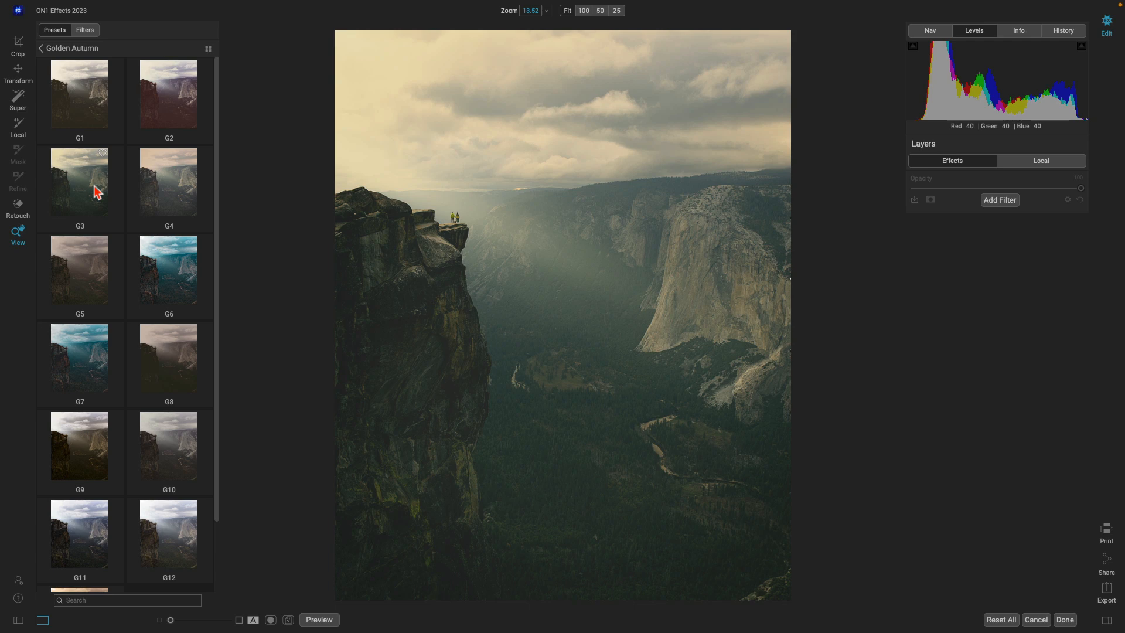
pyautogui.click(180, 188)
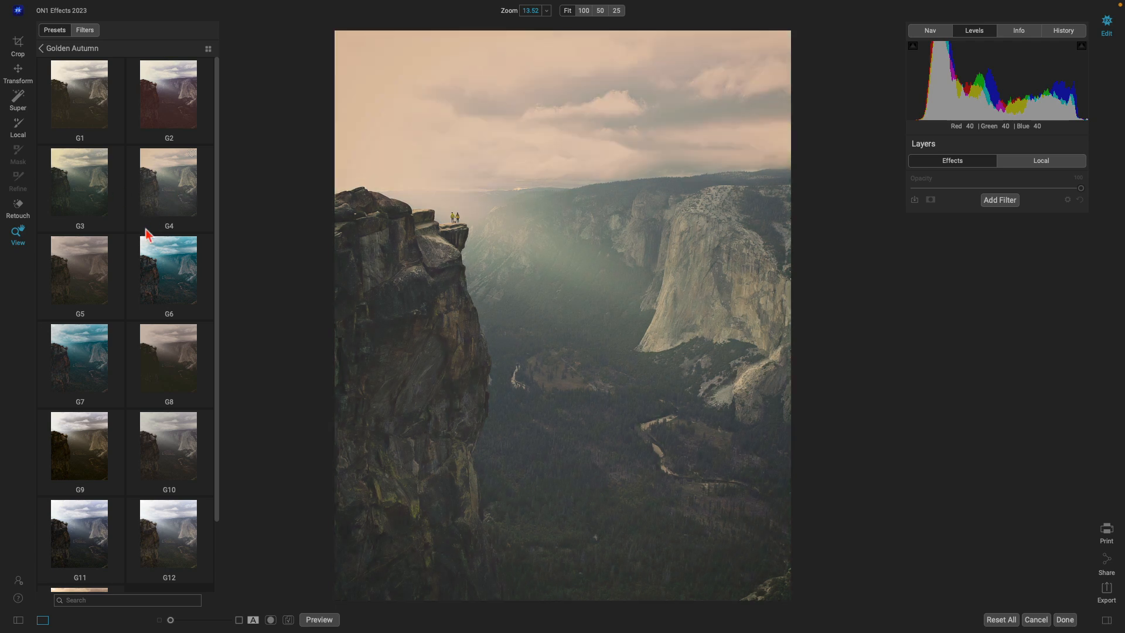
pyautogui.click(98, 283)
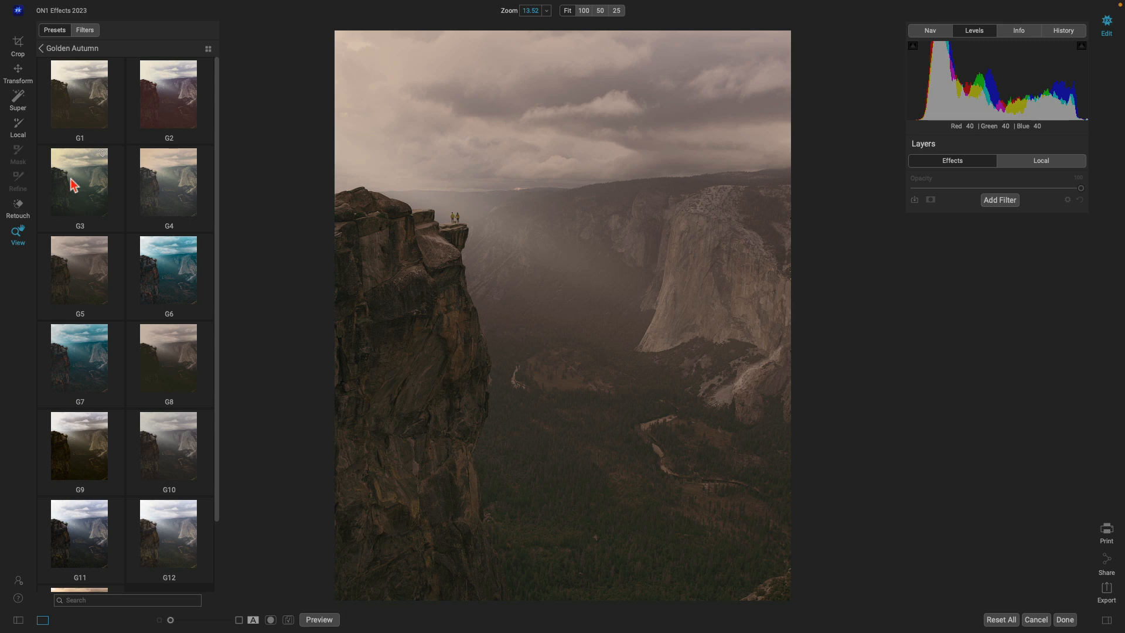
pyautogui.click(89, 186)
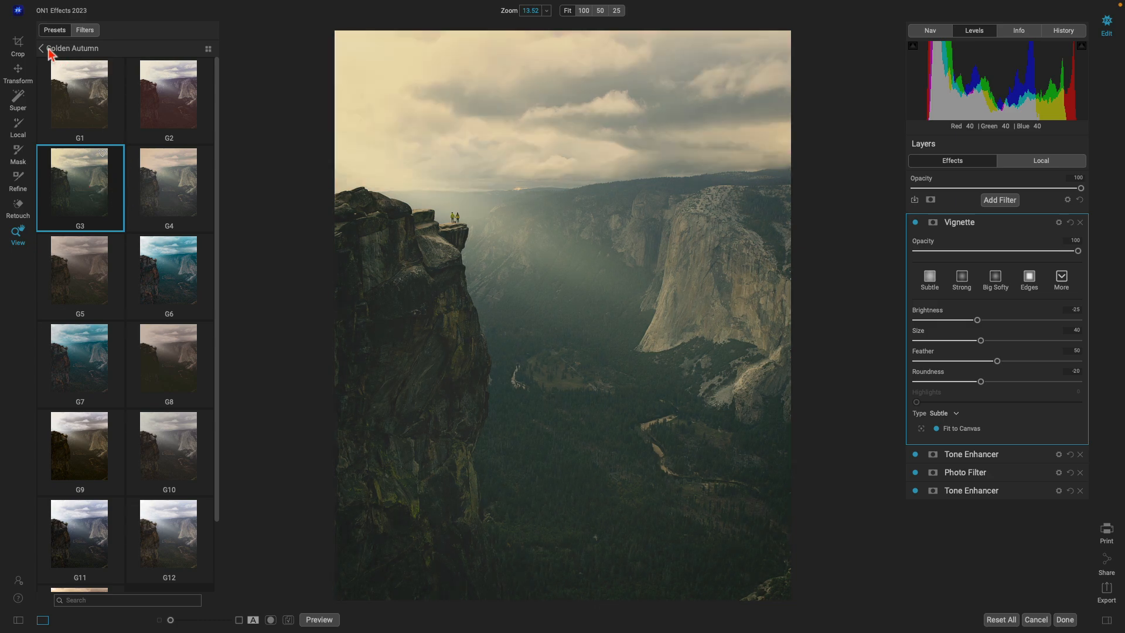
# Step: Replace the applied look with the VL4 preset from the Vivid Landscape category
pyautogui.click(42, 48)
pyautogui.scroll(-5, 164, 282)
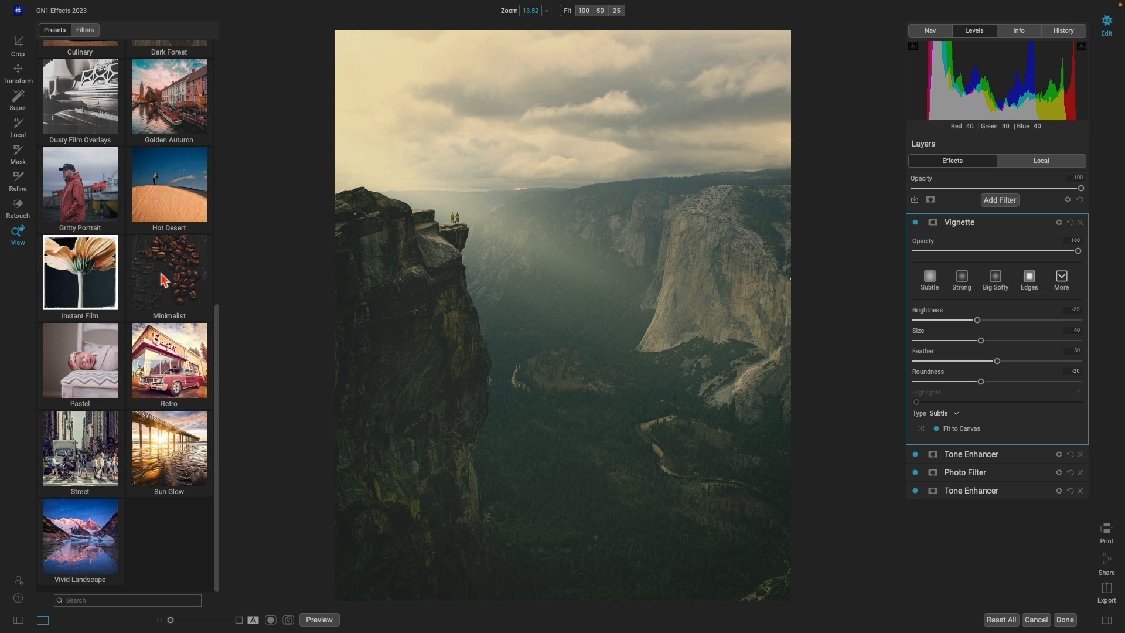
pyautogui.click(101, 518)
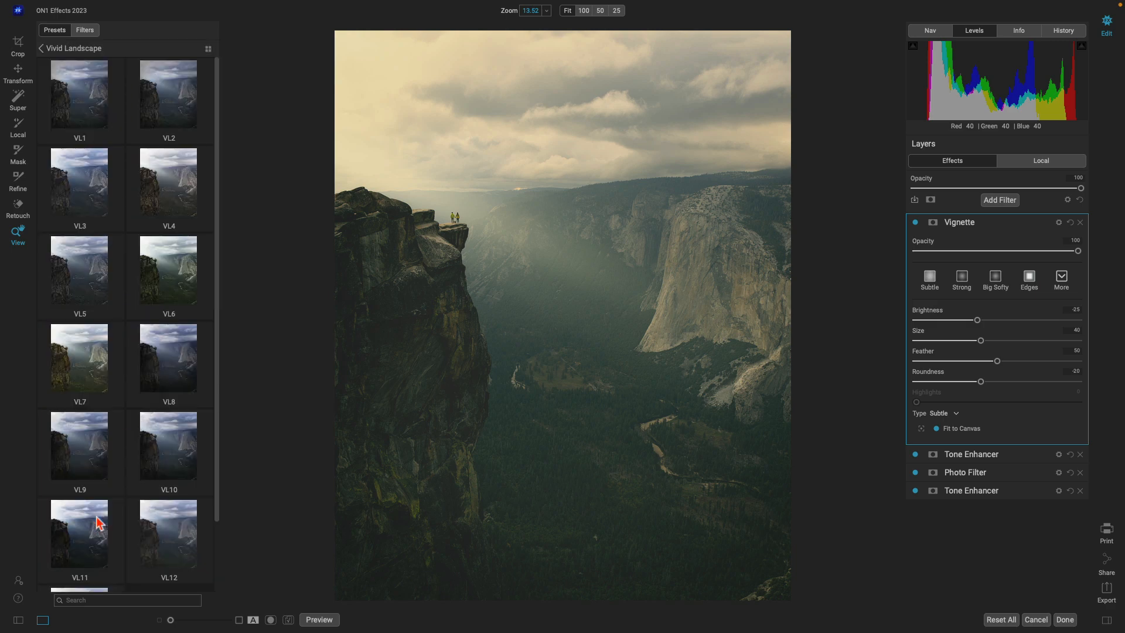
pyautogui.moveTo(84, 114)
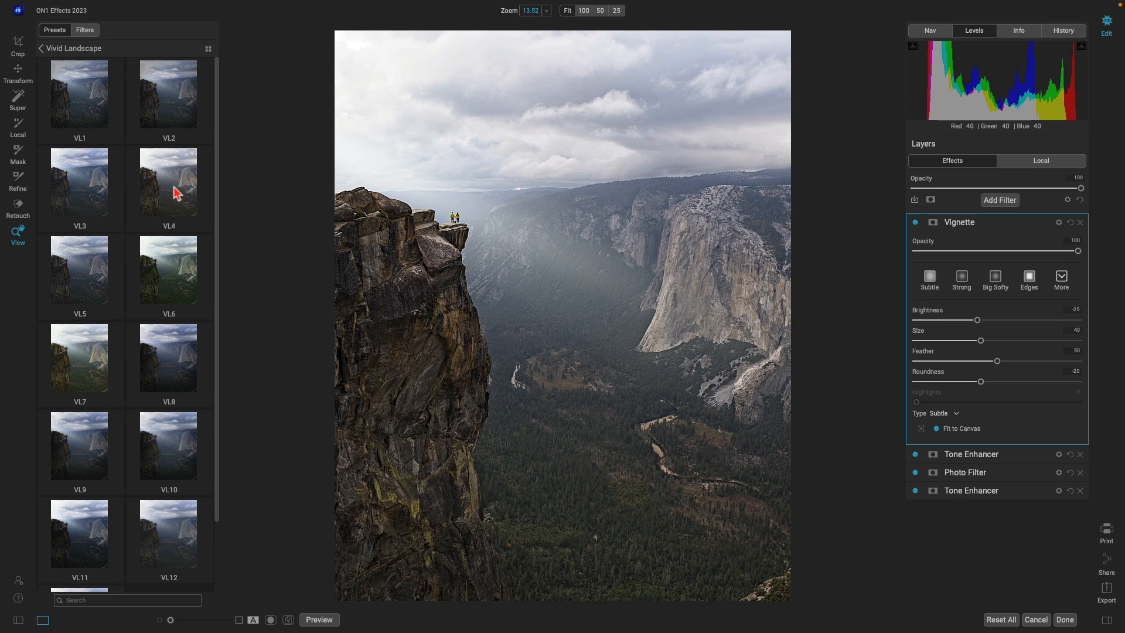
pyautogui.click(175, 188)
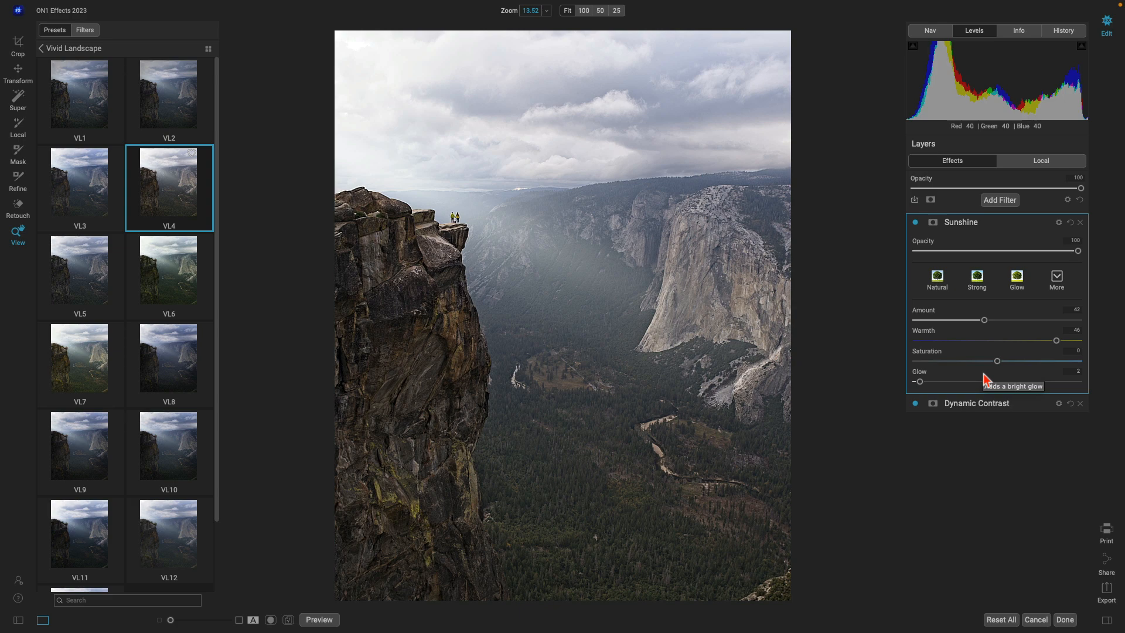
# Step: Compare the preset result with the original photo and examine the opacity and settings of its Sunshine and Dynamic Contrast filters
pyautogui.press('p')
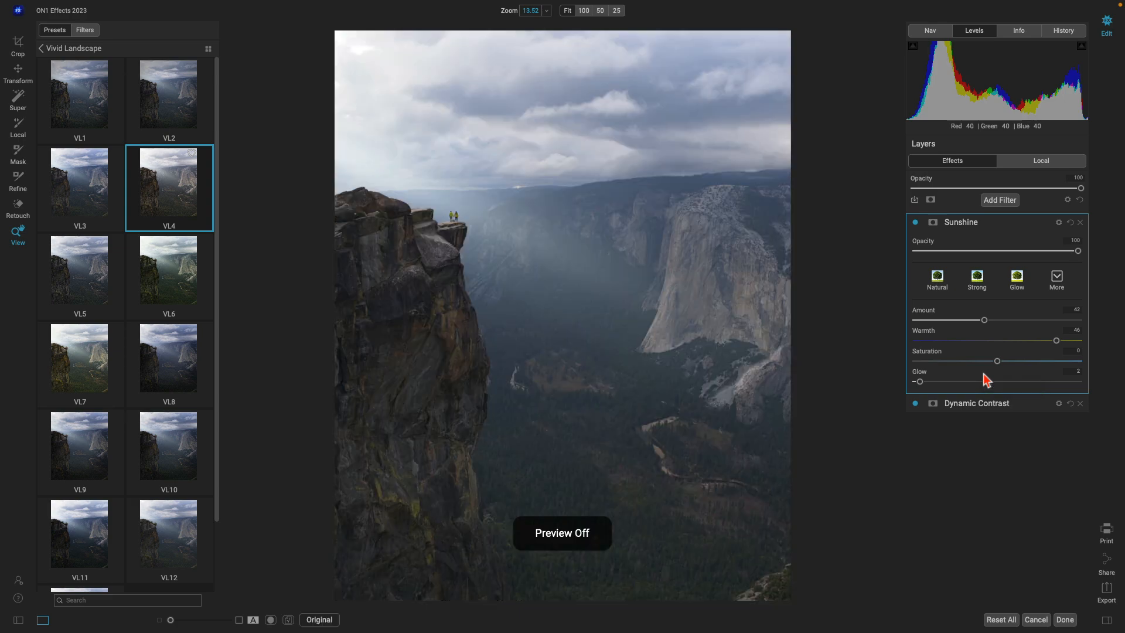
pyautogui.press('p')
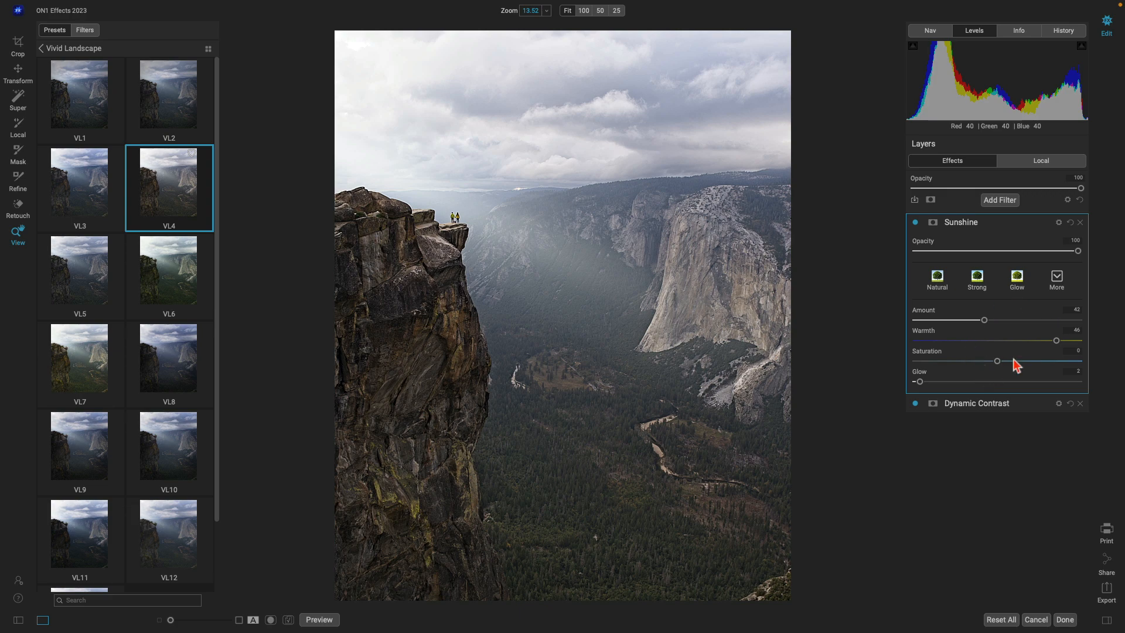
pyautogui.moveTo(1078, 250)
pyautogui.mouseDown()
pyautogui.moveTo(943, 252)
pyautogui.moveTo(1083, 264)
pyautogui.mouseUp()
pyautogui.click(1044, 410)
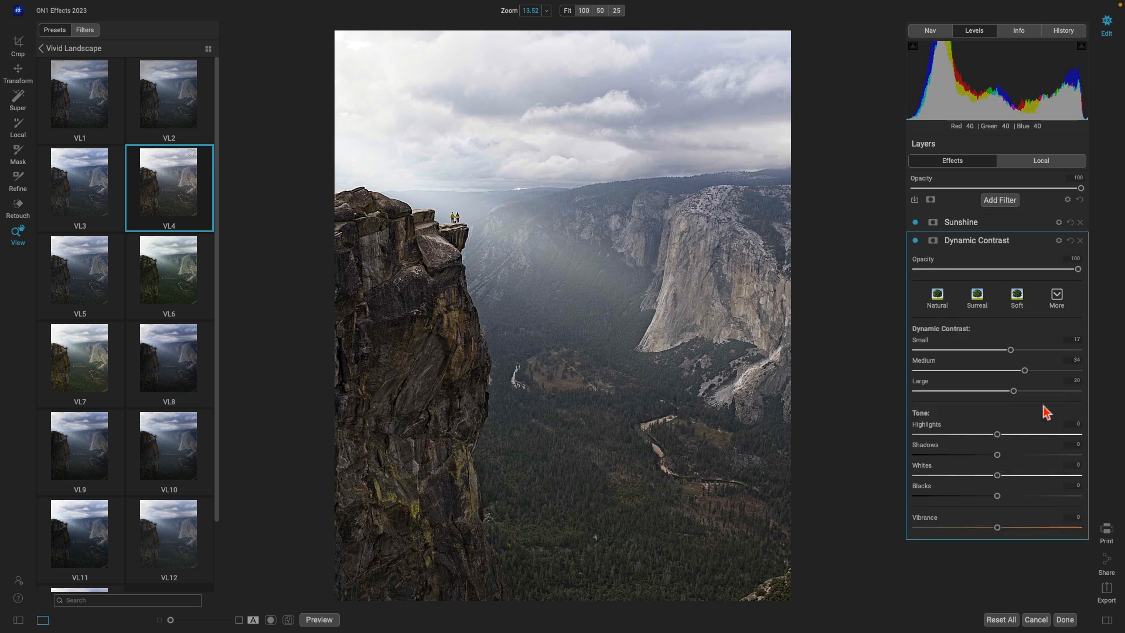
pyautogui.moveTo(1080, 270)
pyautogui.mouseDown()
pyautogui.moveTo(912, 276)
pyautogui.moveTo(1086, 277)
pyautogui.mouseUp()
pyautogui.click(1028, 230)
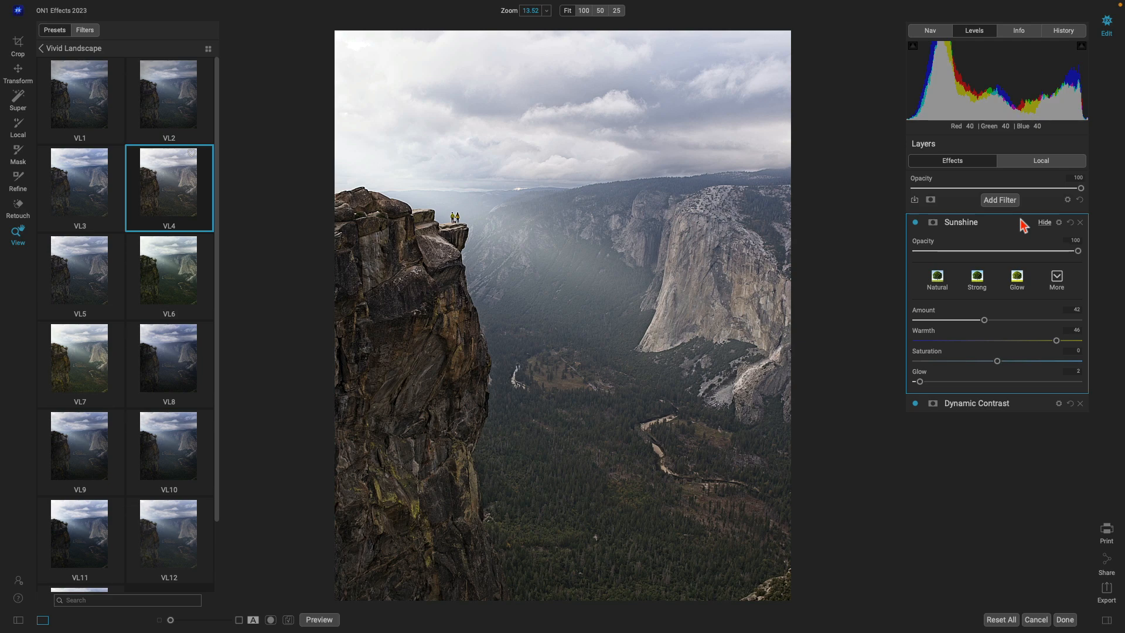
# Step: Add a Vignette filter with the Big Softy style, set its opacity to 53, and compare the before and after
pyautogui.click(1002, 201)
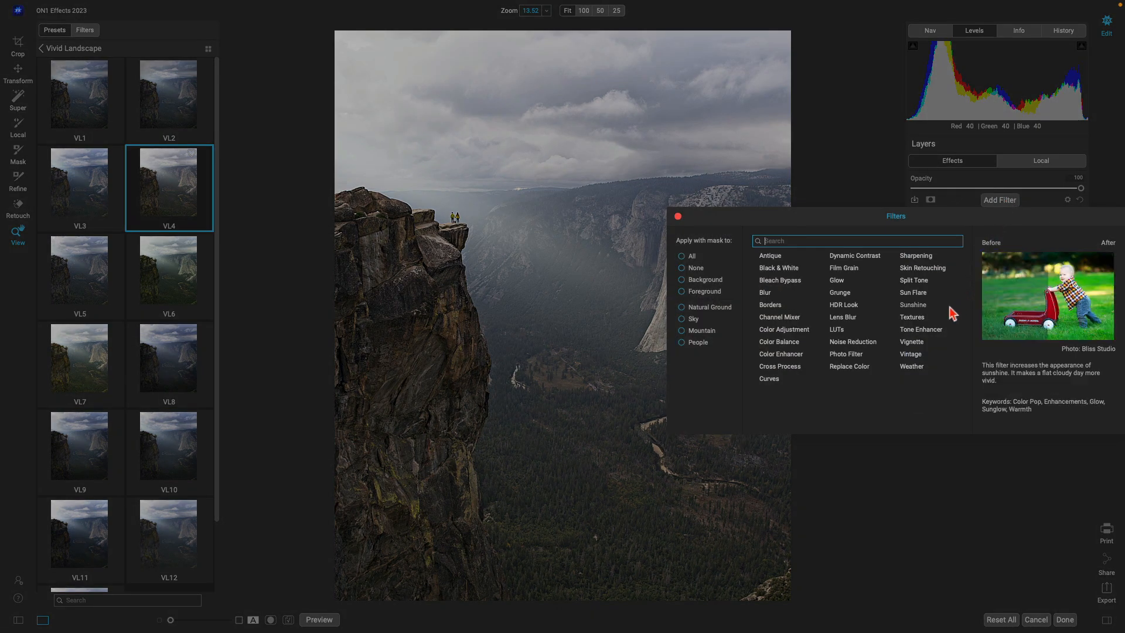
pyautogui.click(914, 343)
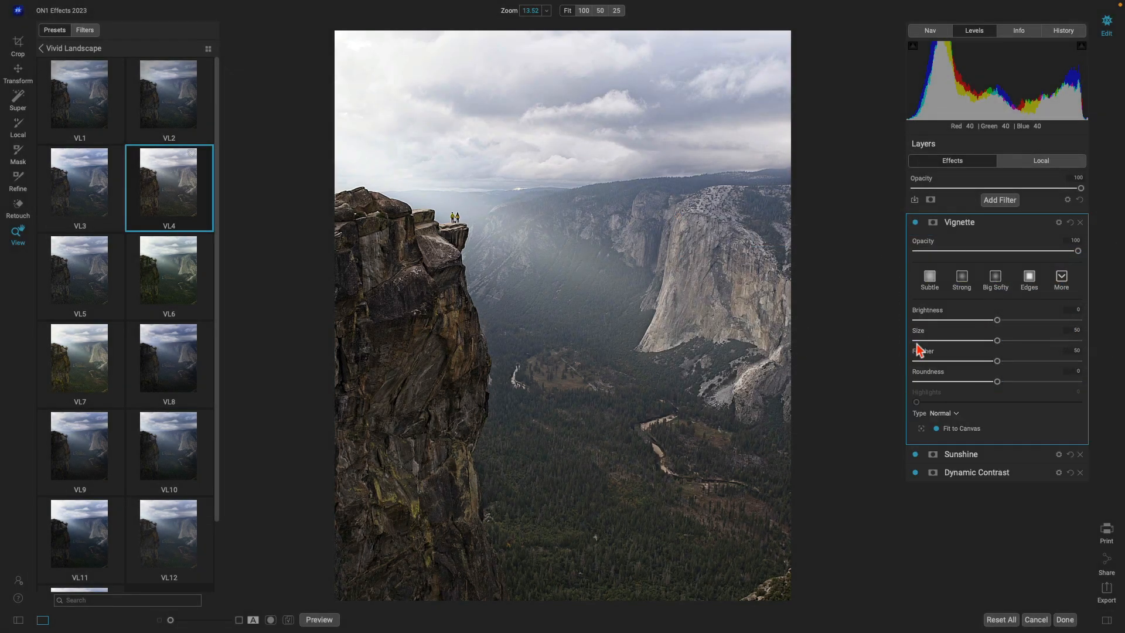
pyautogui.click(999, 288)
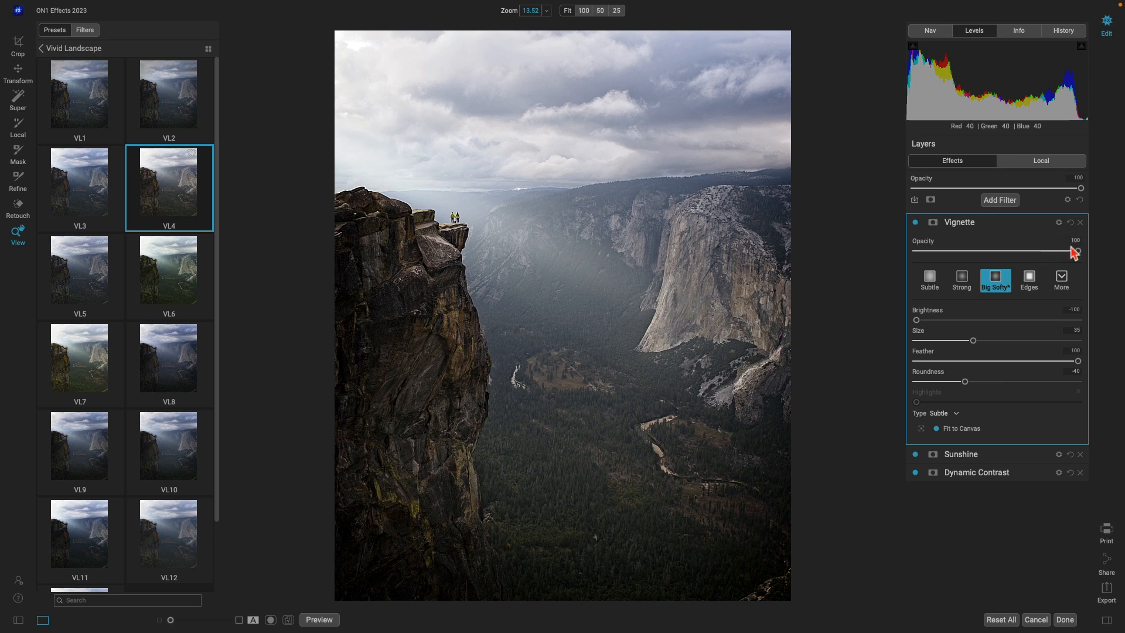
pyautogui.moveTo(1077, 251); pyautogui.dragTo(1000, 263)
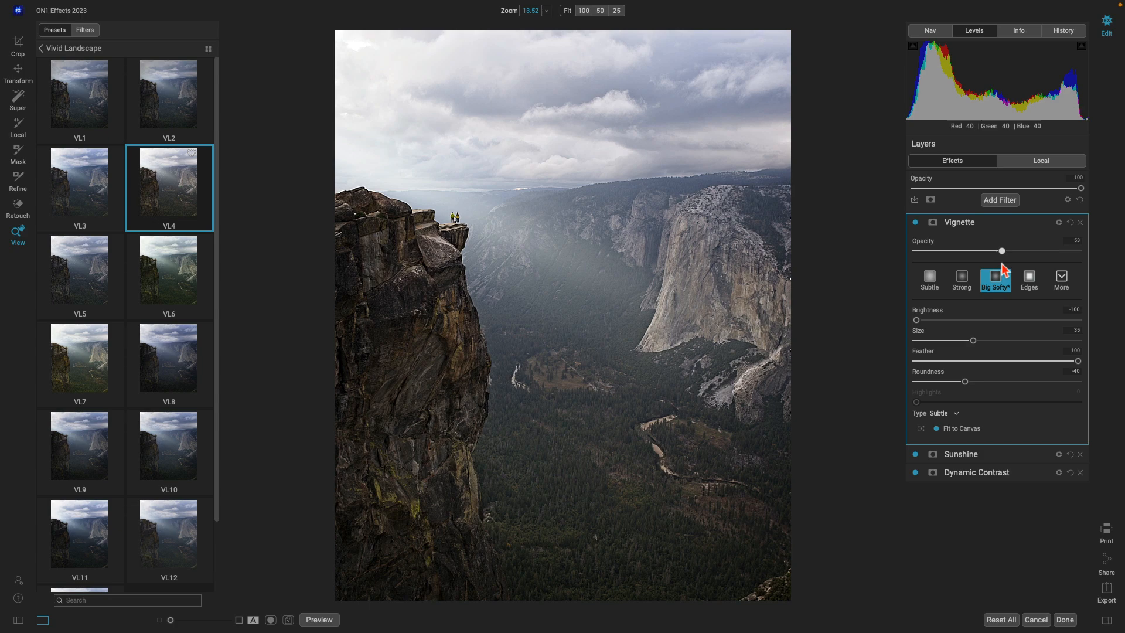
pyautogui.press('\\')
pyautogui.press('\\')
# Step: Reset all applied effects on the photo and hide the presets browser
pyautogui.click(1080, 201)
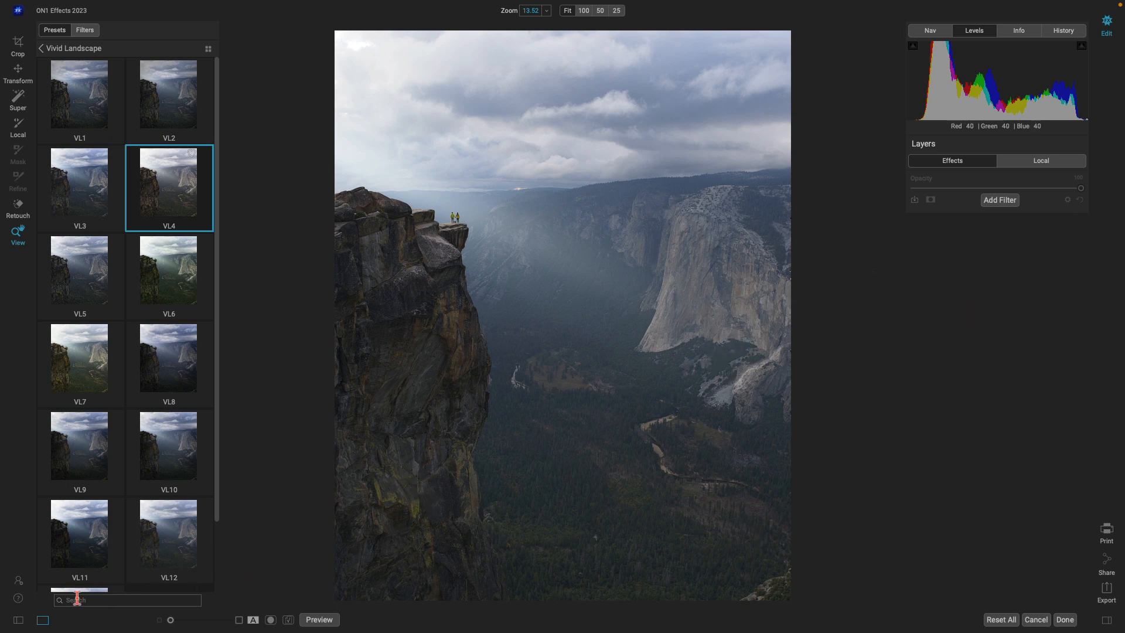
pyautogui.click(18, 620)
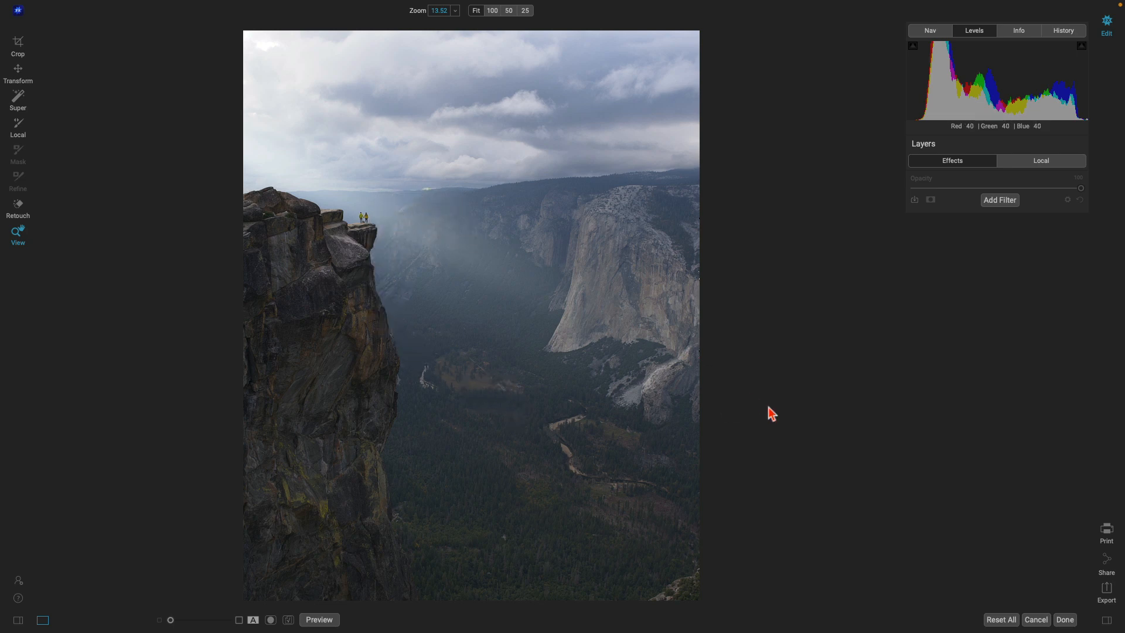
# Step: Add a Black & White filter, preview its styles from Adele through Red, and apply the Red style
pyautogui.click(1000, 205)
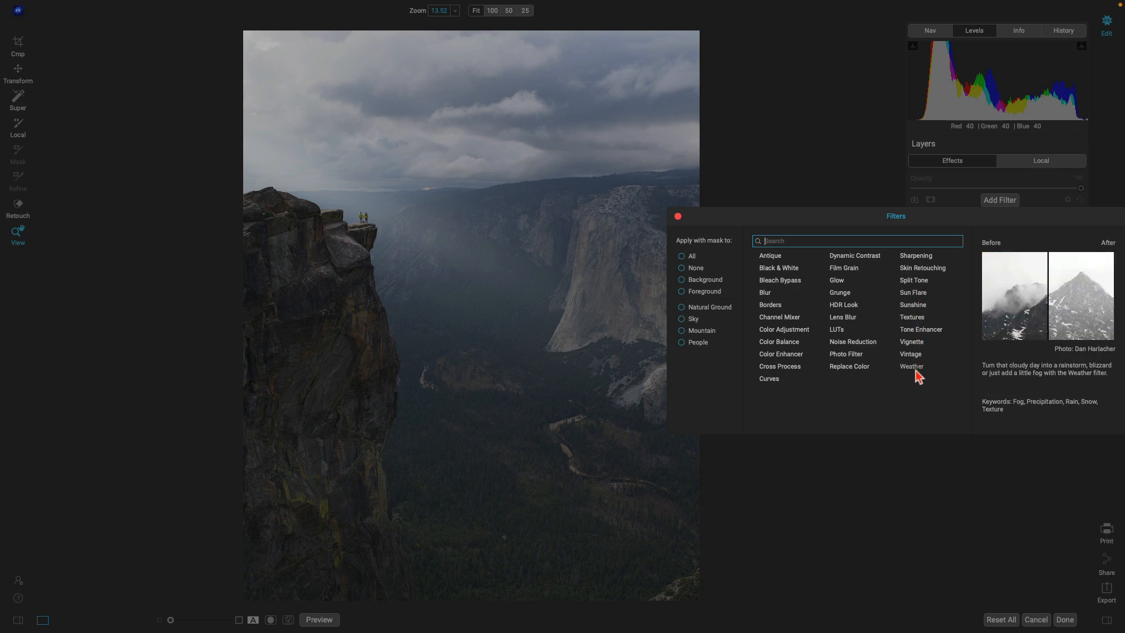
pyautogui.click(779, 268)
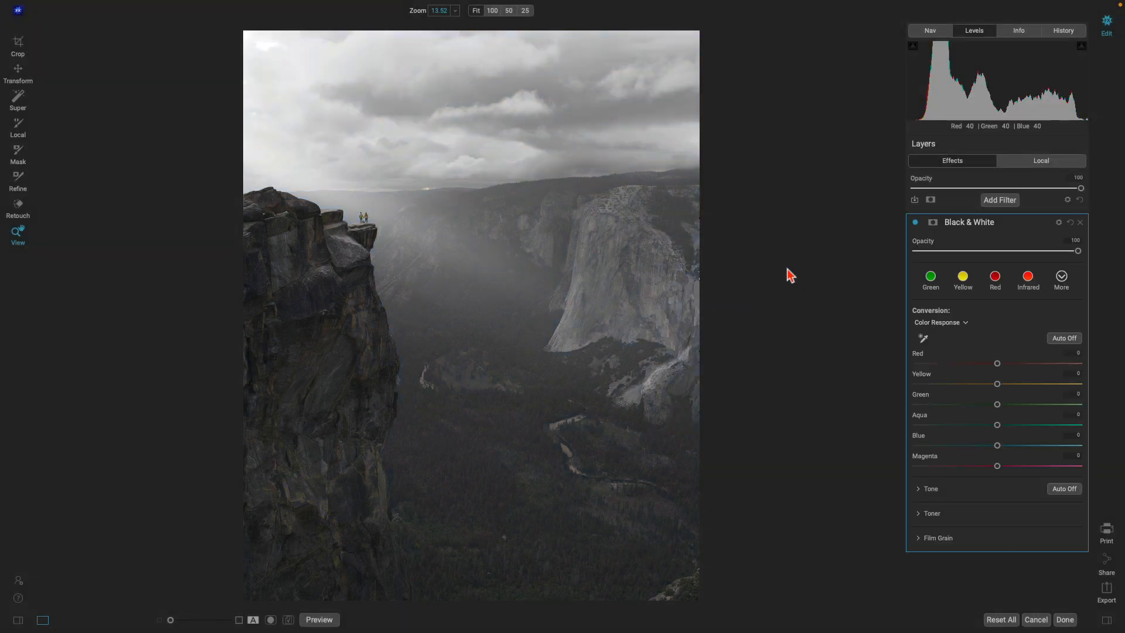
pyautogui.click(1062, 278)
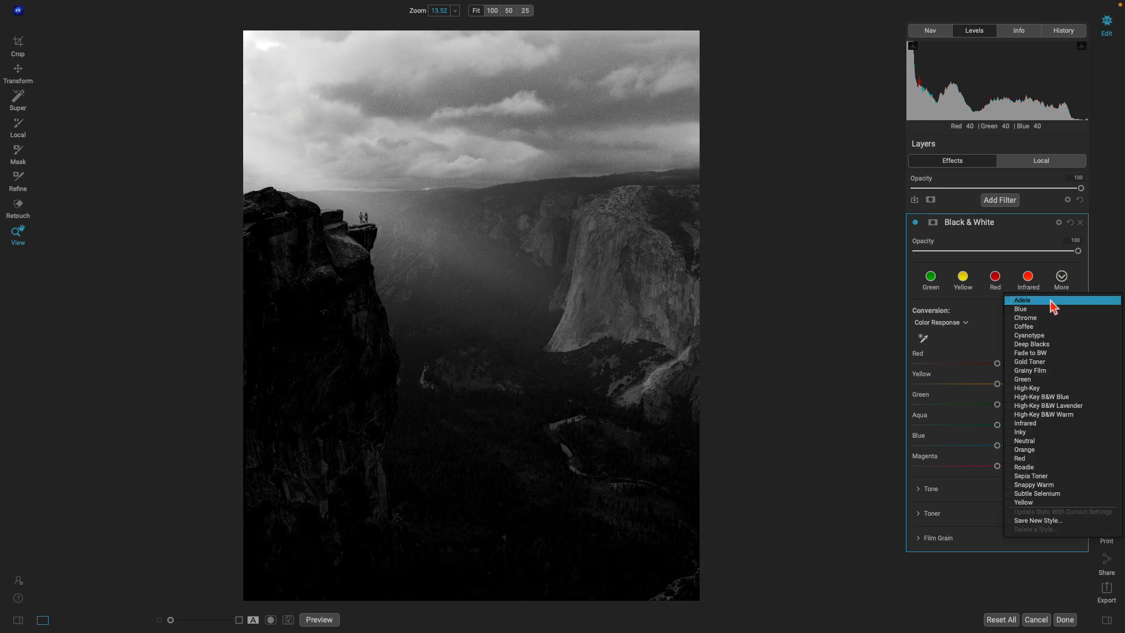
pyautogui.press('Down')
pyautogui.press('Down')
pyautogui.press('Down')
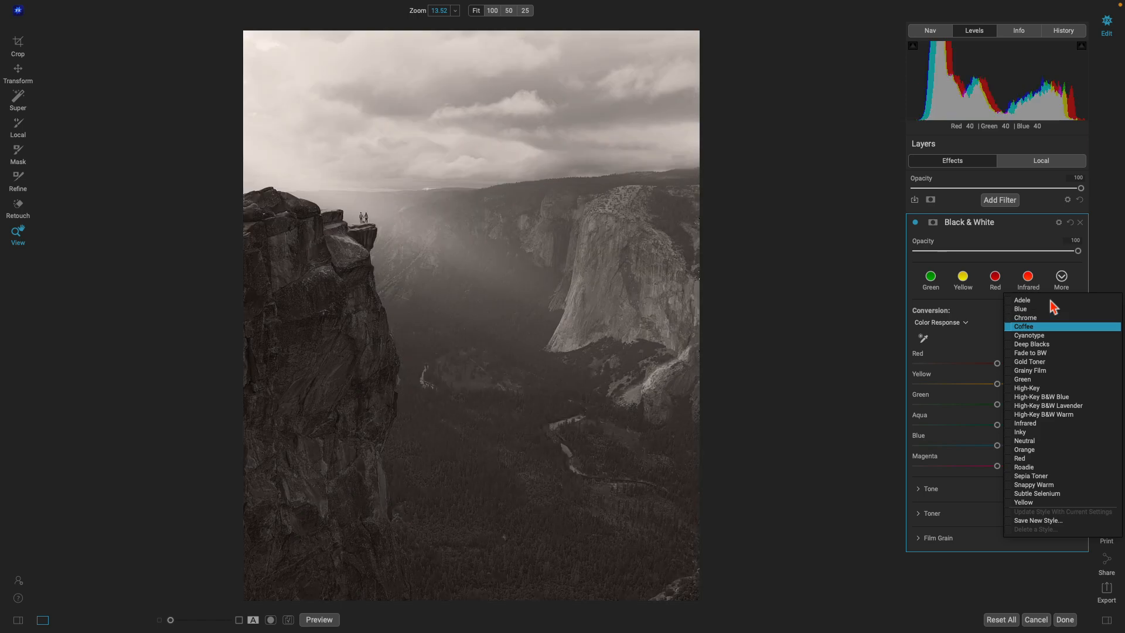
pyautogui.press('Down')
pyautogui.press('Down')
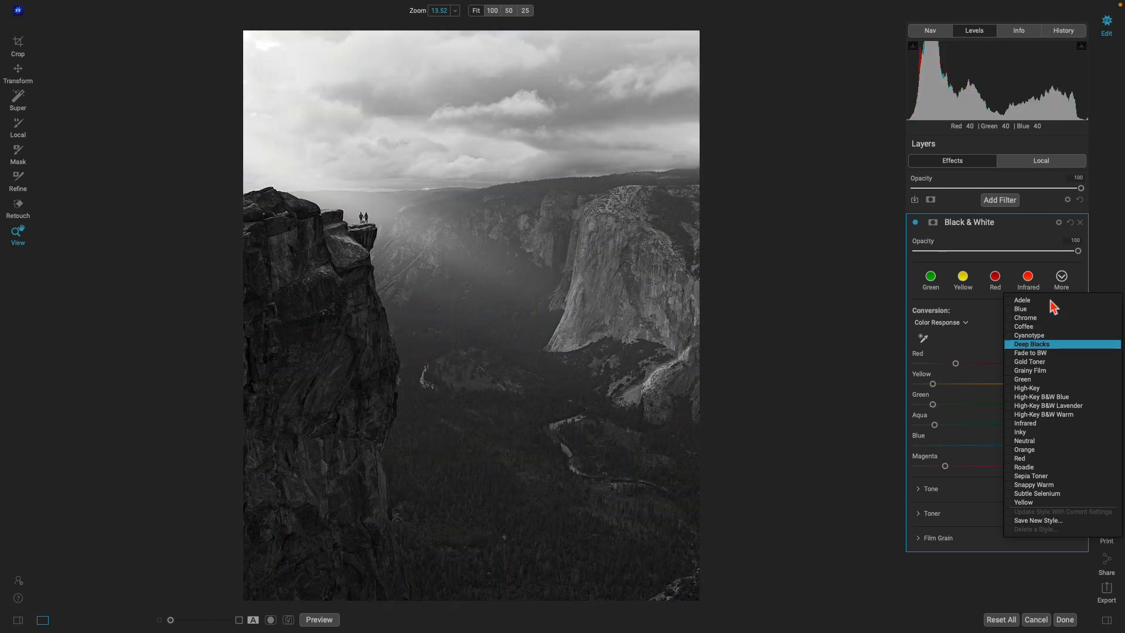
pyautogui.press('Down')
pyautogui.press('Down')
pyautogui.press('Down')
pyautogui.press('Down')
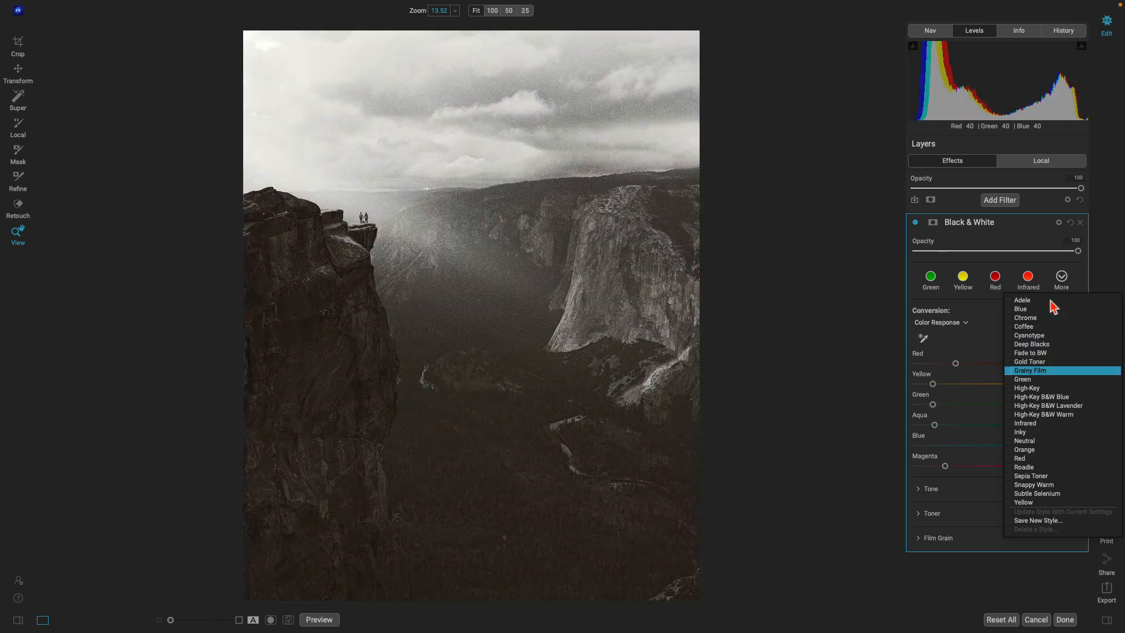
pyautogui.press('Down')
pyautogui.press('Down')
pyautogui.press('Down')
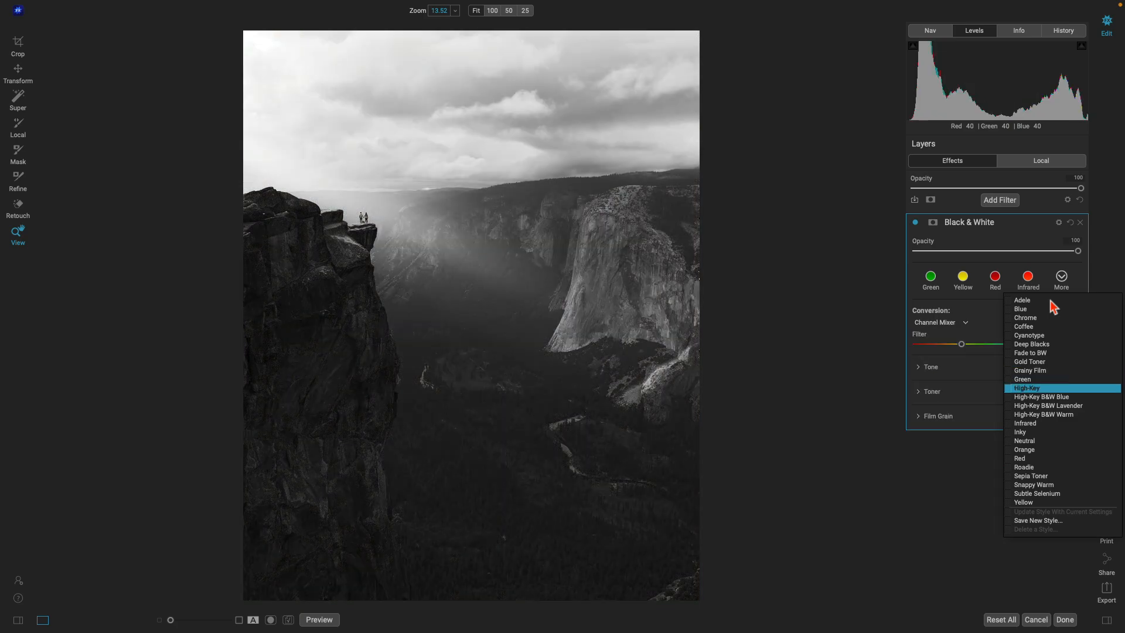
pyautogui.press('Down')
pyautogui.press('Down')
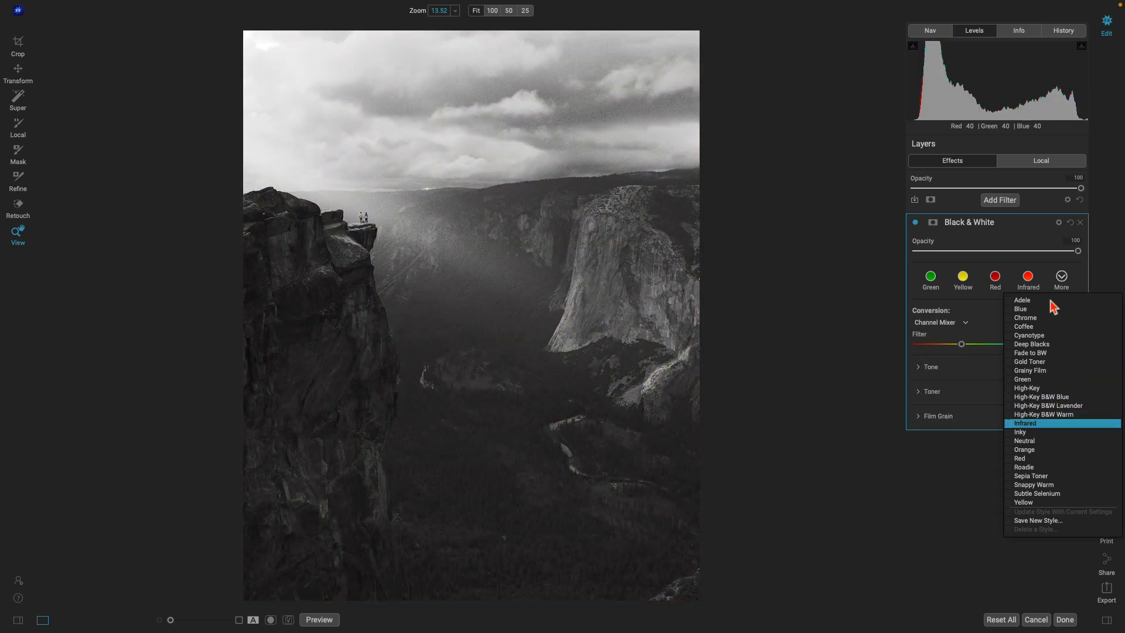
pyautogui.press('Down')
pyautogui.press('Down')
pyautogui.press('Down')
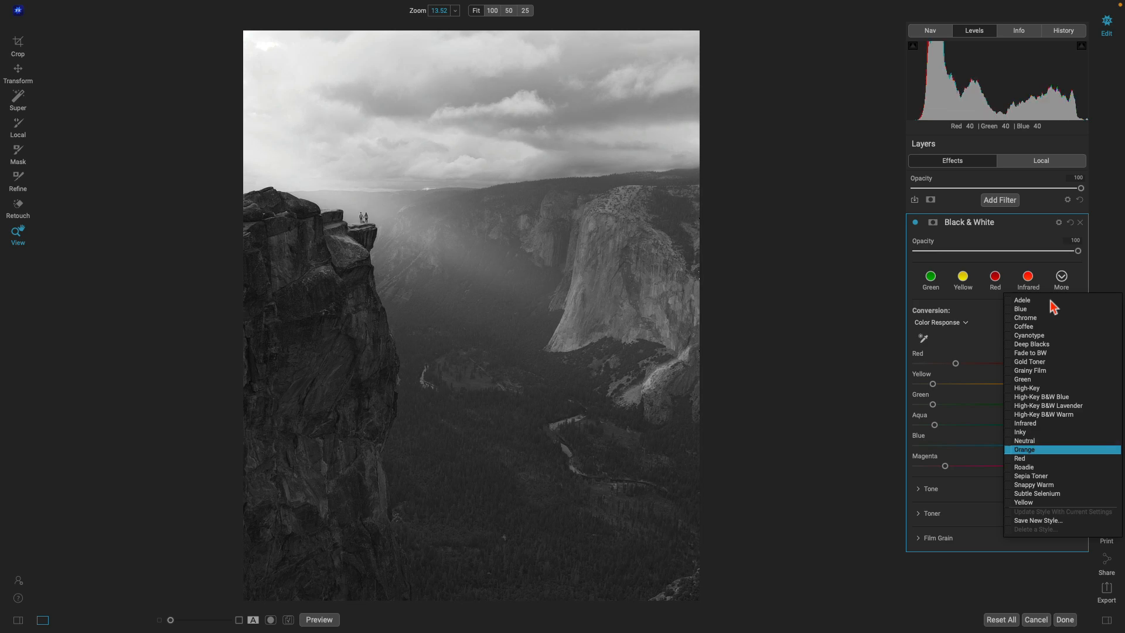
pyautogui.press('Down')
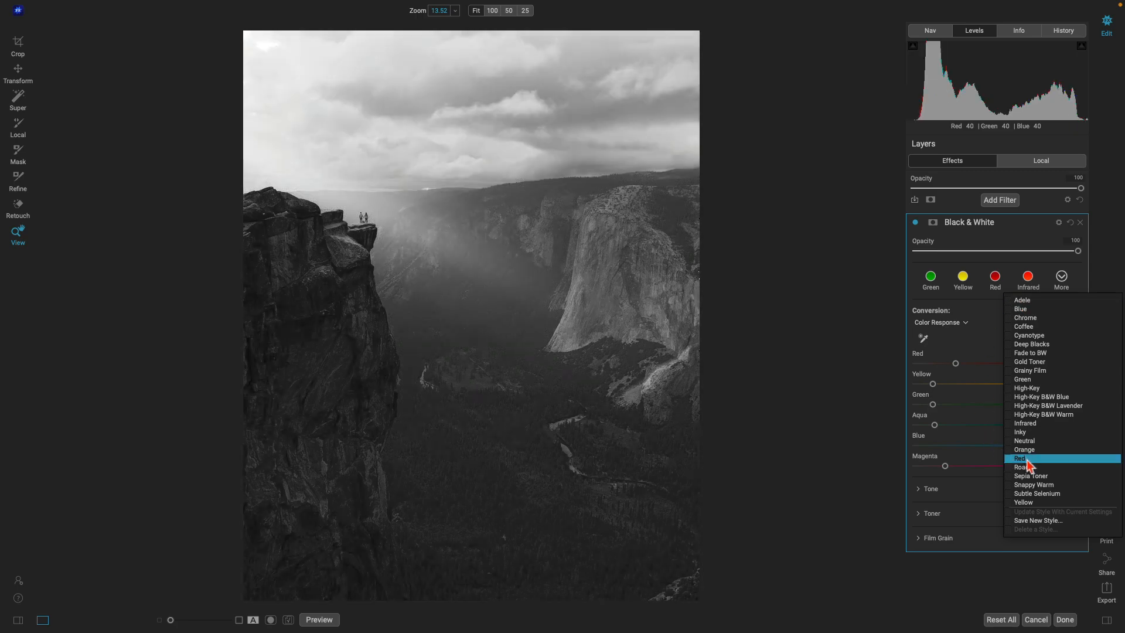
pyautogui.click(1026, 459)
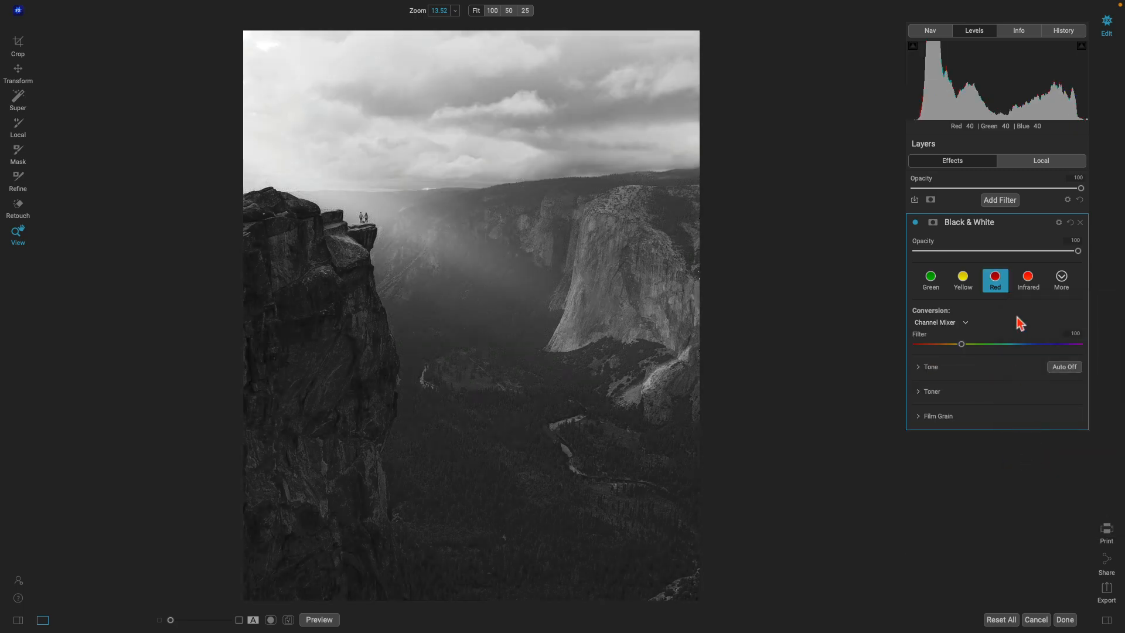
# Step: Add a Glow filter above the Black & White filter and apply its Darker style
pyautogui.click(1006, 200)
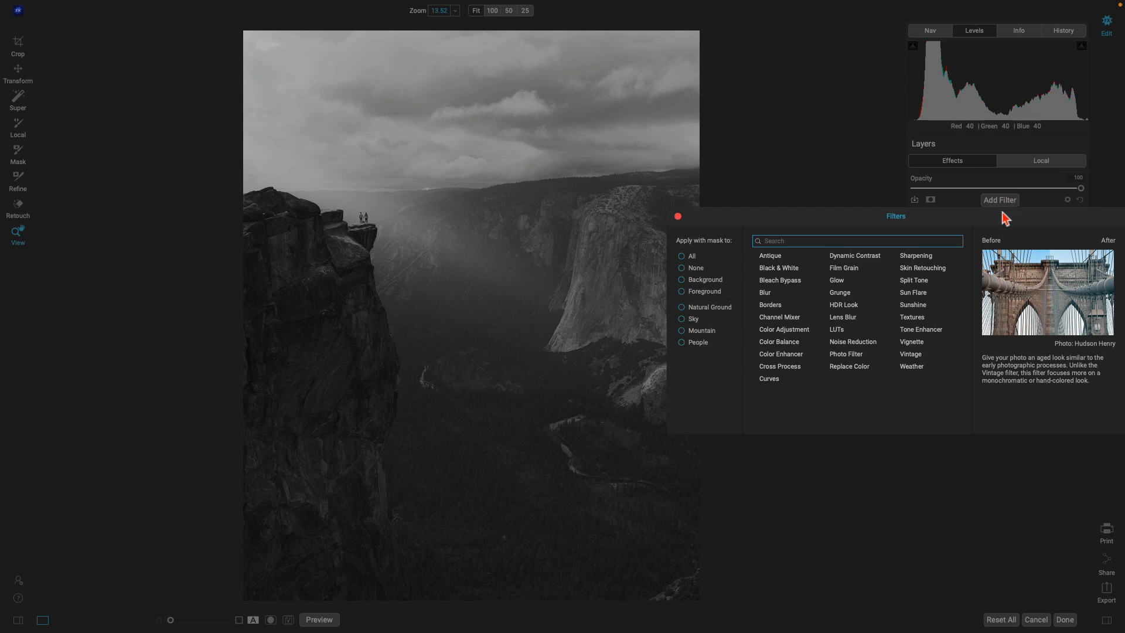
pyautogui.click(837, 280)
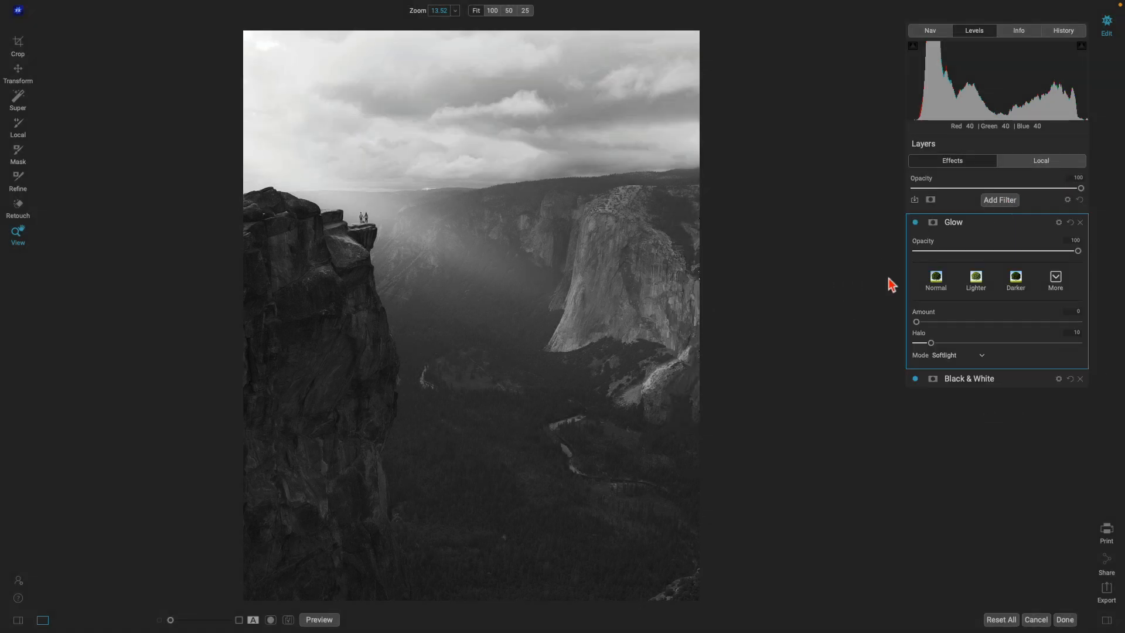
pyautogui.click(1018, 287)
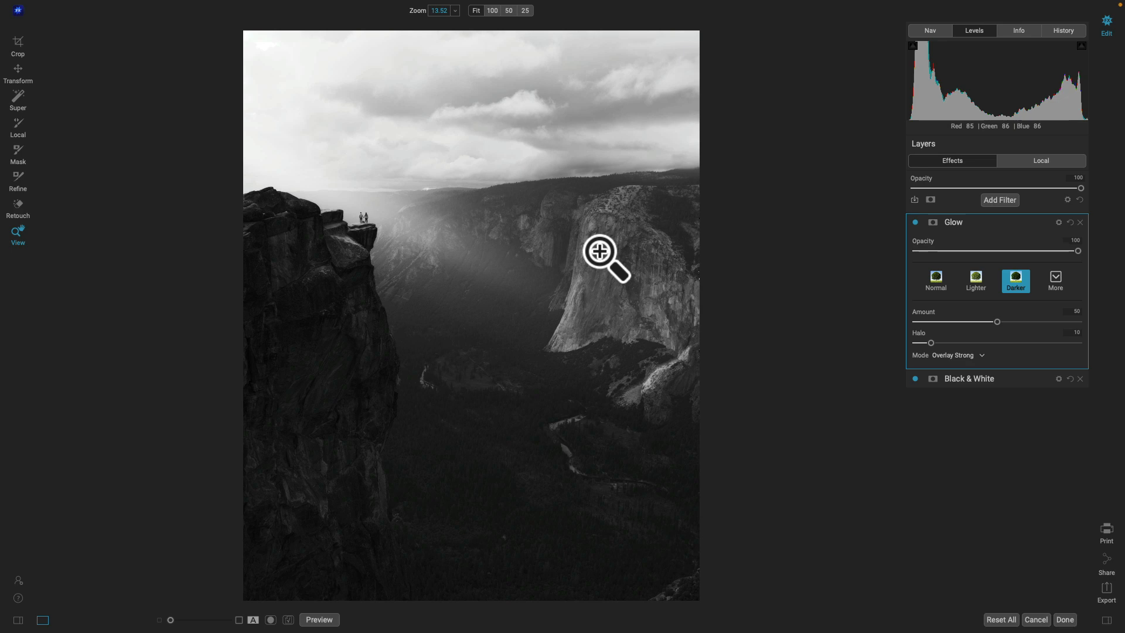
# Step: Brush the Glow effect off the dark foreground cliff on the filter's mask using a size 700 brush
pyautogui.press('b')
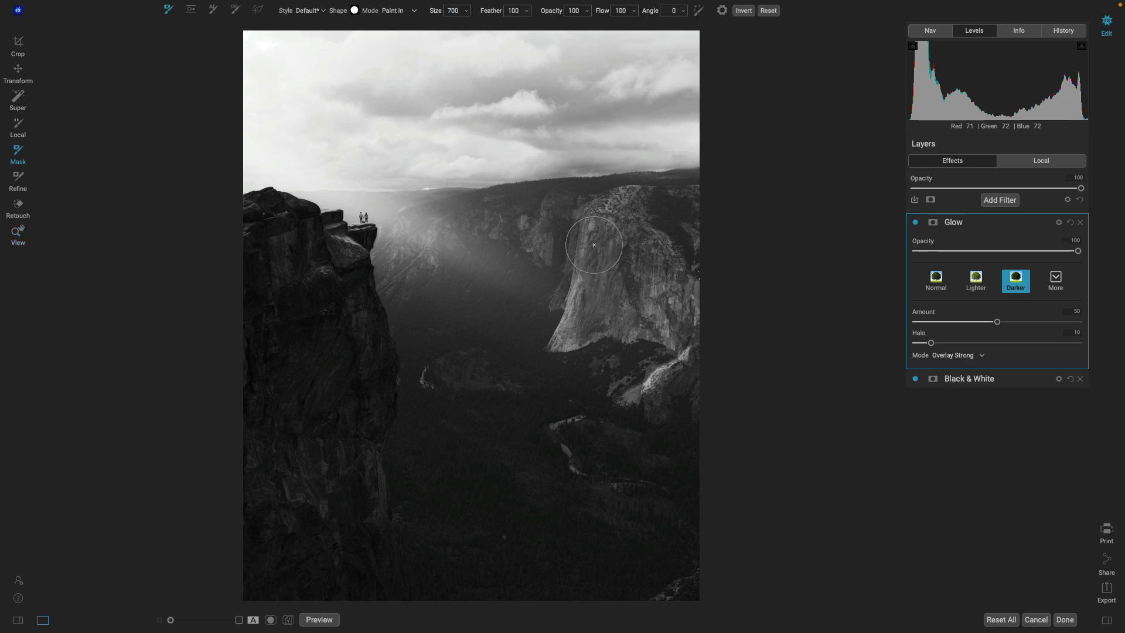
pyautogui.moveTo(309, 241)
pyautogui.mouseDown()
pyautogui.moveTo(263, 223)
pyautogui.moveTo(282, 254)
pyautogui.moveTo(275, 311)
pyautogui.moveTo(299, 375)
pyautogui.moveTo(349, 349)
pyautogui.moveTo(364, 402)
pyautogui.moveTo(344, 515)
pyautogui.moveTo(273, 505)
pyautogui.mouseUp()
pyautogui.press('z')
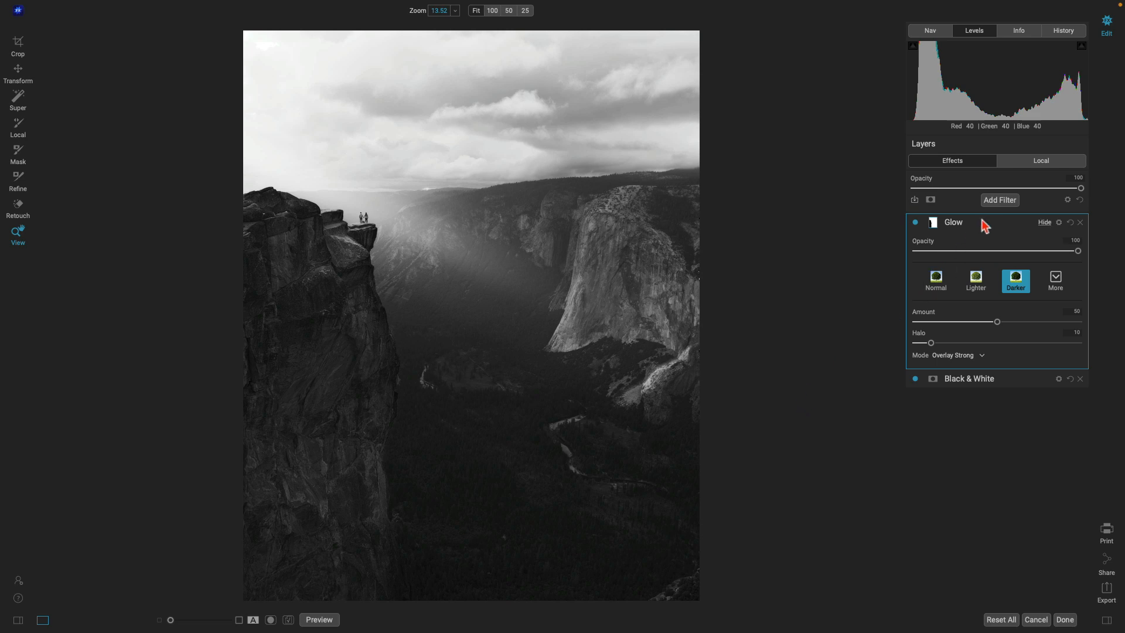
# Step: Add a Dynamic Contrast filter and invert its mask to hide the effect
pyautogui.click(999, 200)
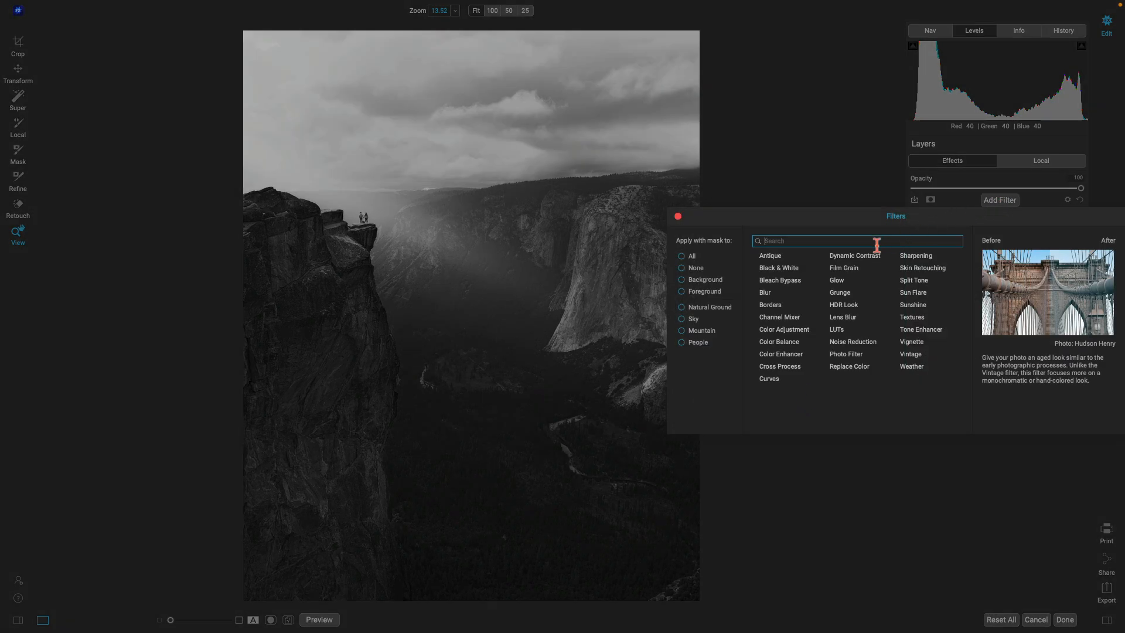
pyautogui.click(867, 262)
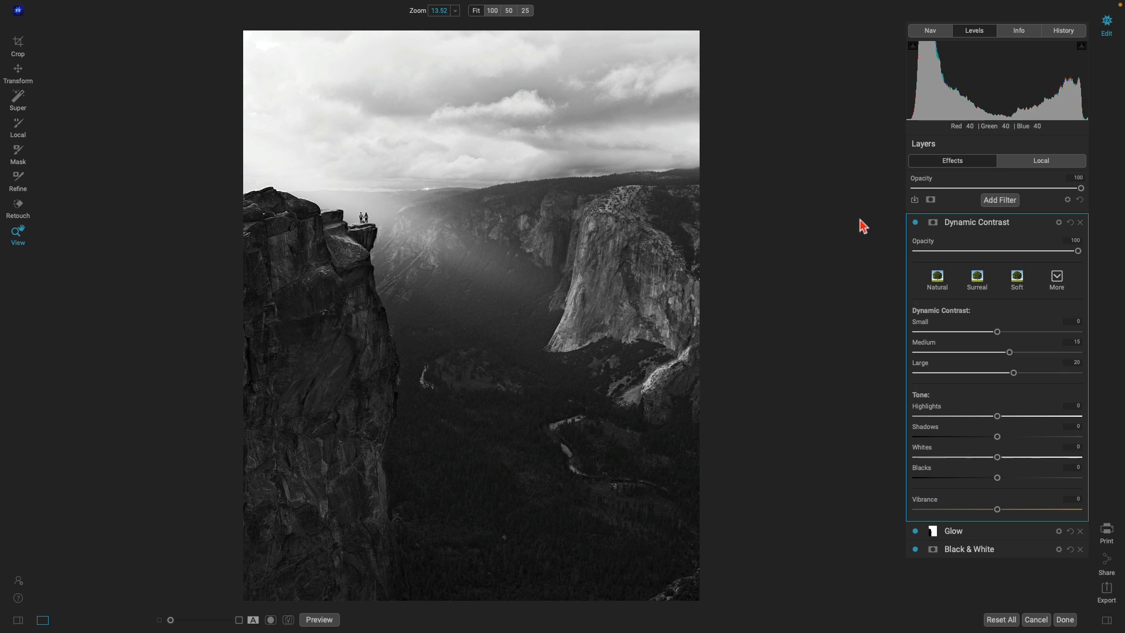
pyautogui.click(931, 222)
pyautogui.click(976, 292)
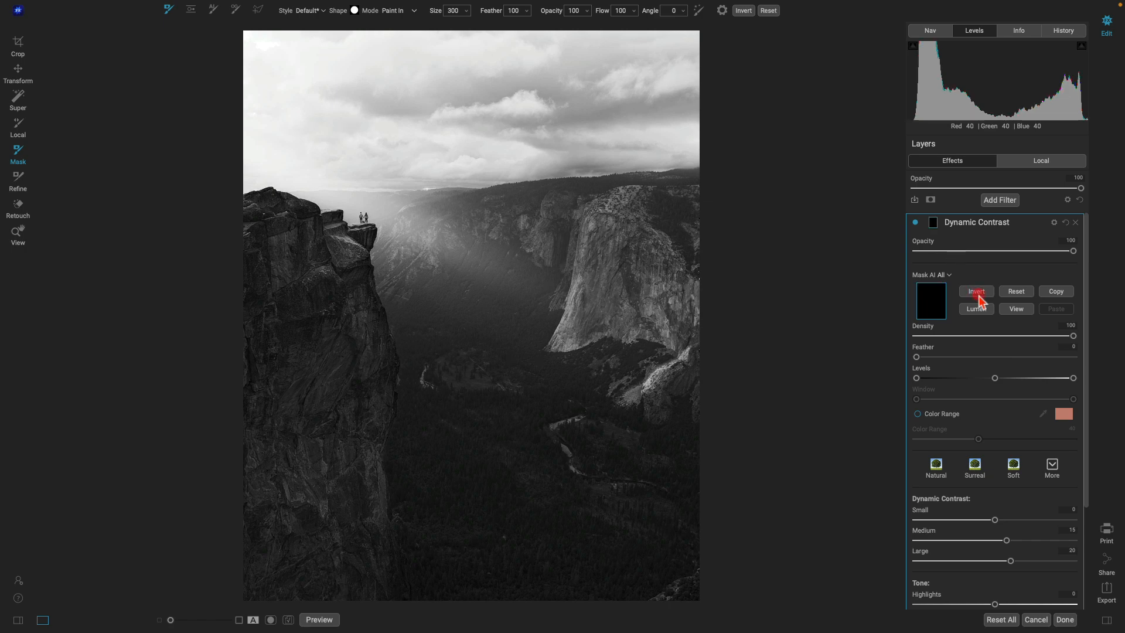
# Step: Paint the Dynamic Contrast effect onto the foreground cliff with a size 1000 brush and close the mask options
pyautogui.press(']')
pyautogui.press(']')
pyautogui.press(']')
pyautogui.press(']')
pyautogui.press(']')
pyautogui.press(']')
pyautogui.press(']')
pyautogui.moveTo(290, 246)
pyautogui.mouseDown()
pyautogui.moveTo(288, 346)
pyautogui.moveTo(326, 321)
pyautogui.moveTo(347, 427)
pyautogui.moveTo(326, 496)
pyautogui.mouseUp()
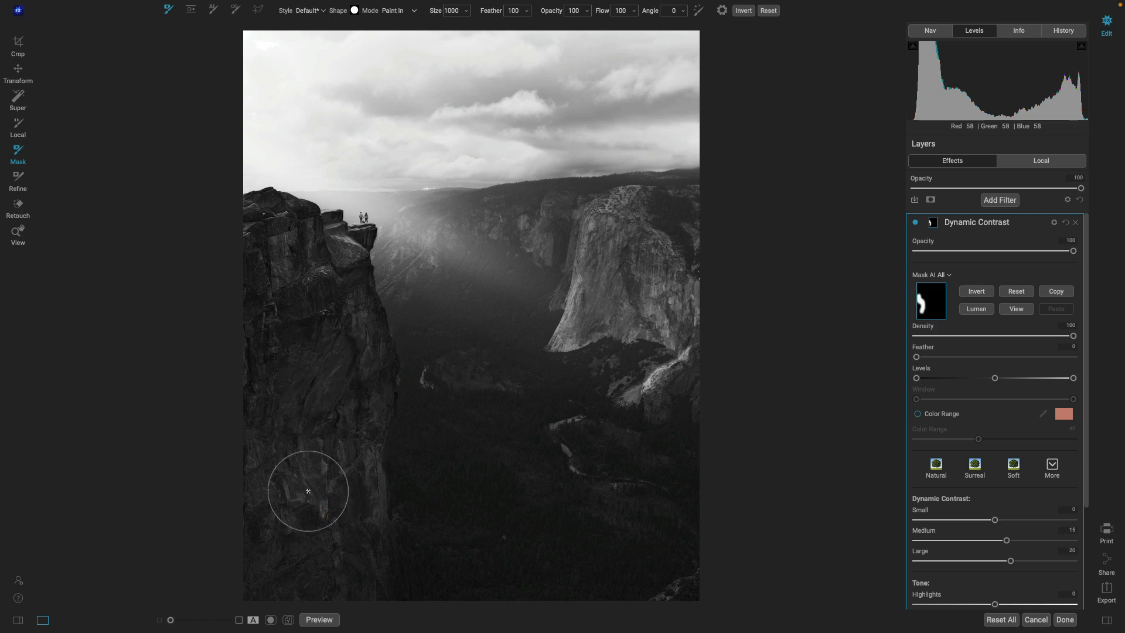
pyautogui.moveTo(305, 402); pyautogui.dragTo(276, 234)
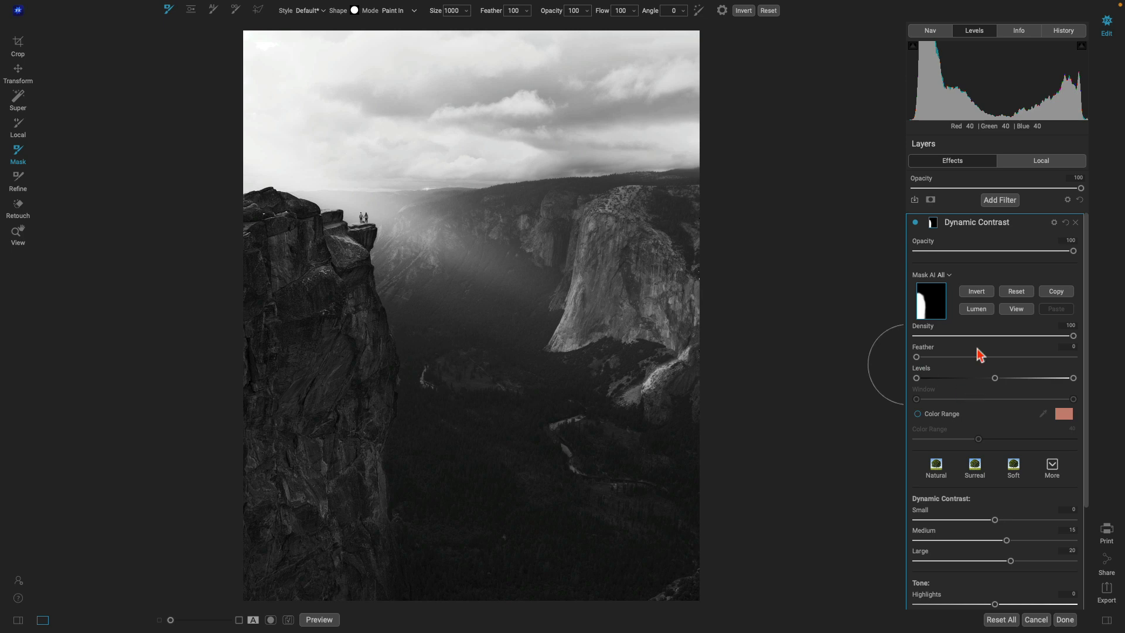
pyautogui.click(933, 223)
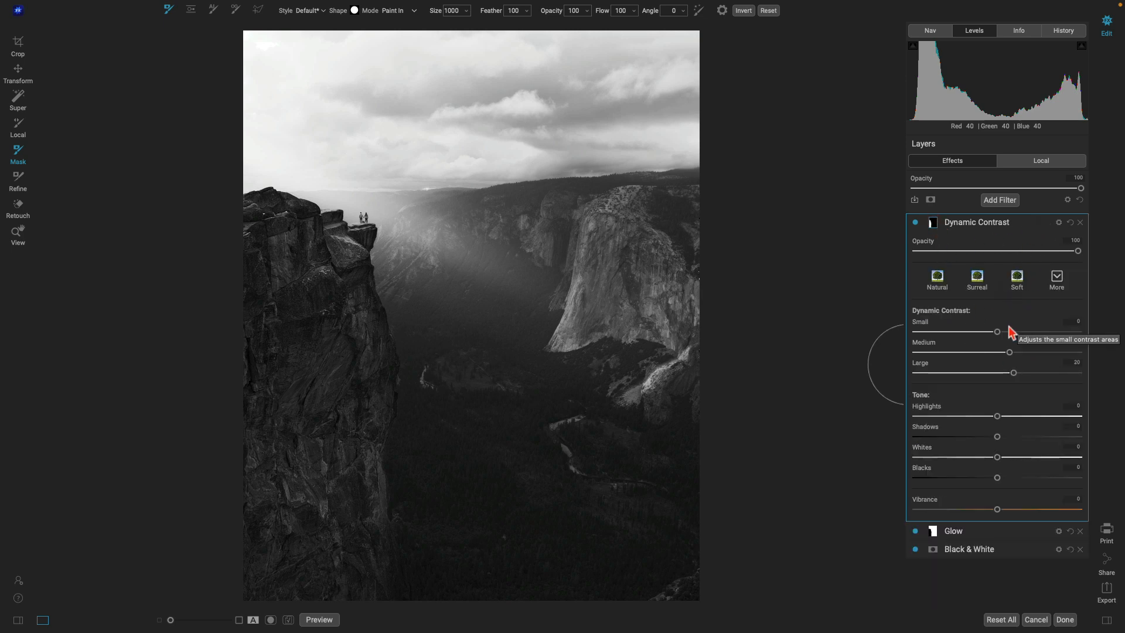
# Step: Set Dynamic Contrast's Small to 32, Shadows to 50 and Opacity to 52, and compare before and after
pyautogui.moveTo(996, 332); pyautogui.dragTo(1023, 337)
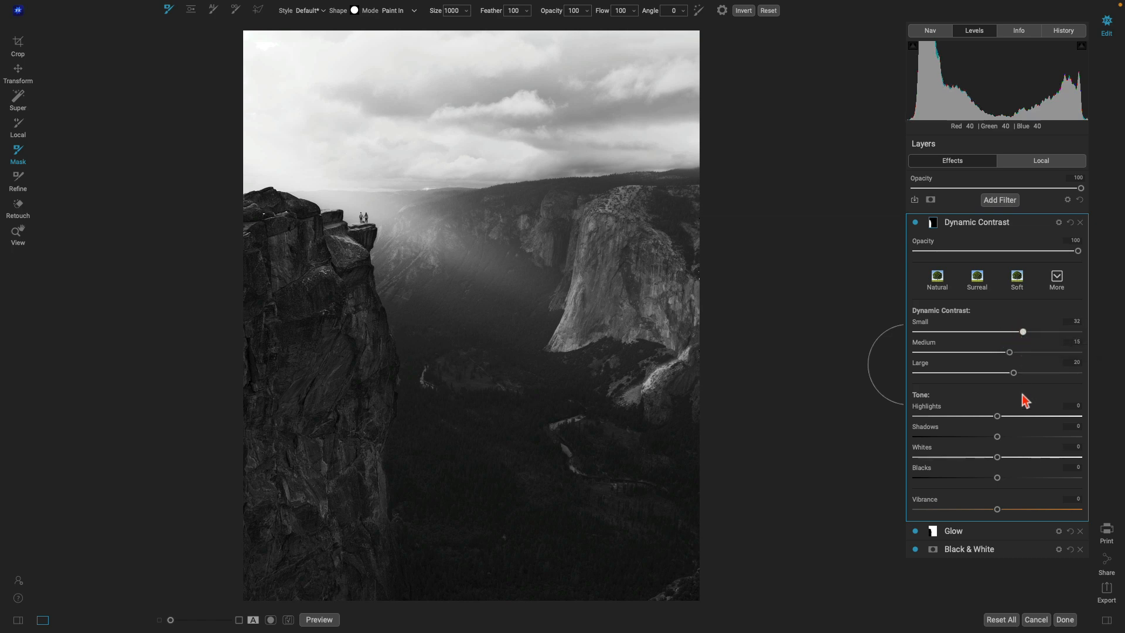
pyautogui.moveTo(996, 437); pyautogui.dragTo(1036, 439)
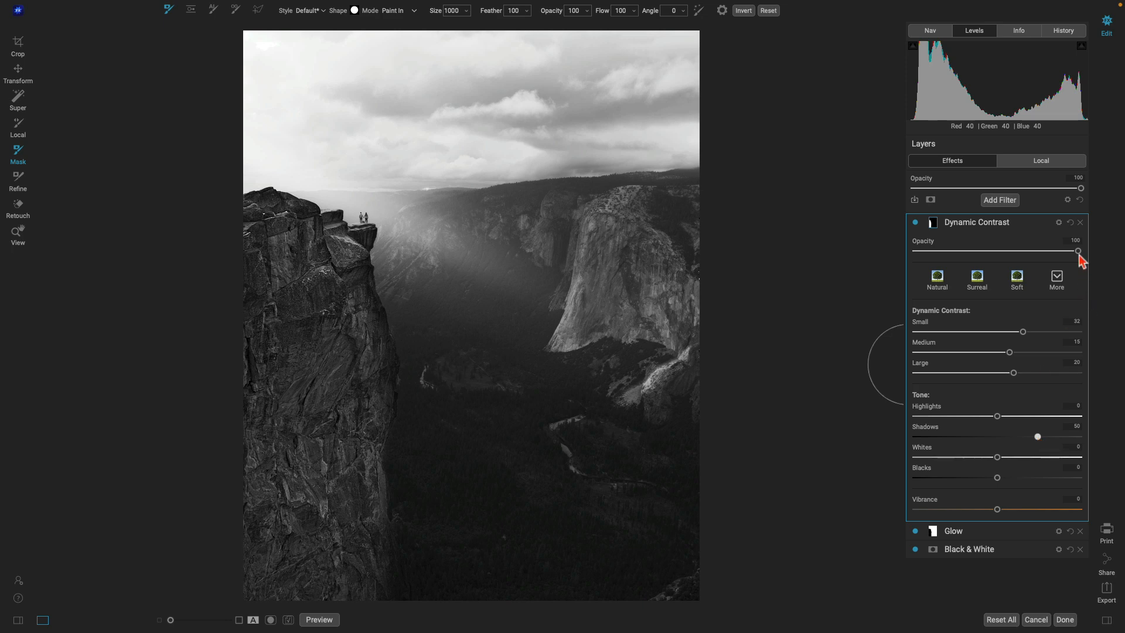
pyautogui.moveTo(1079, 252); pyautogui.dragTo(1001, 256)
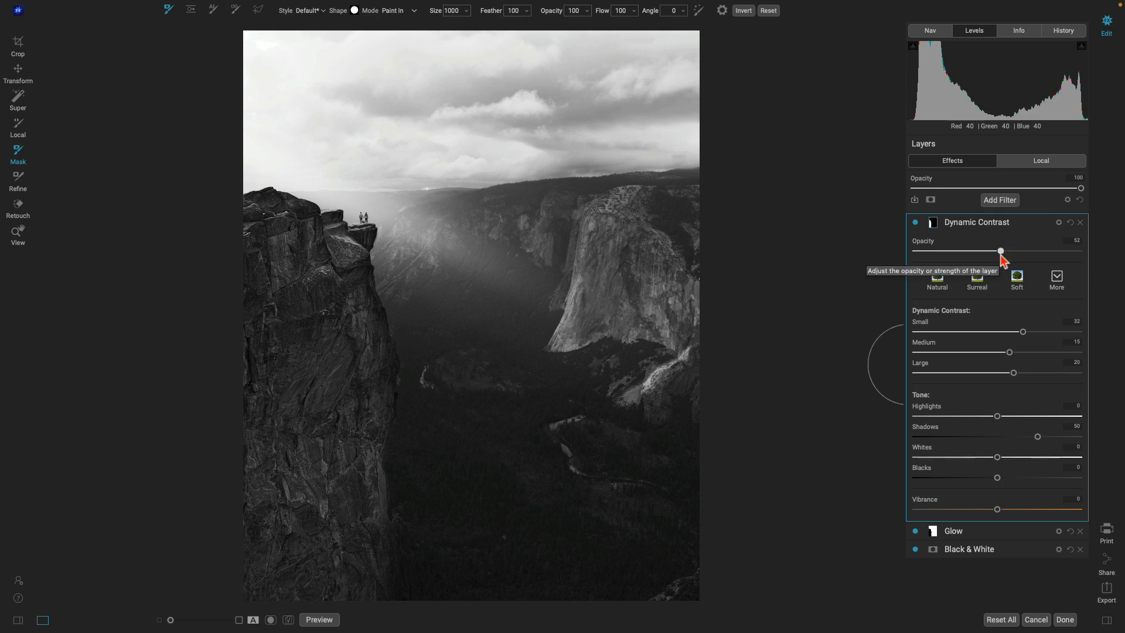
pyautogui.press('super+p')
pyautogui.press('super+p')
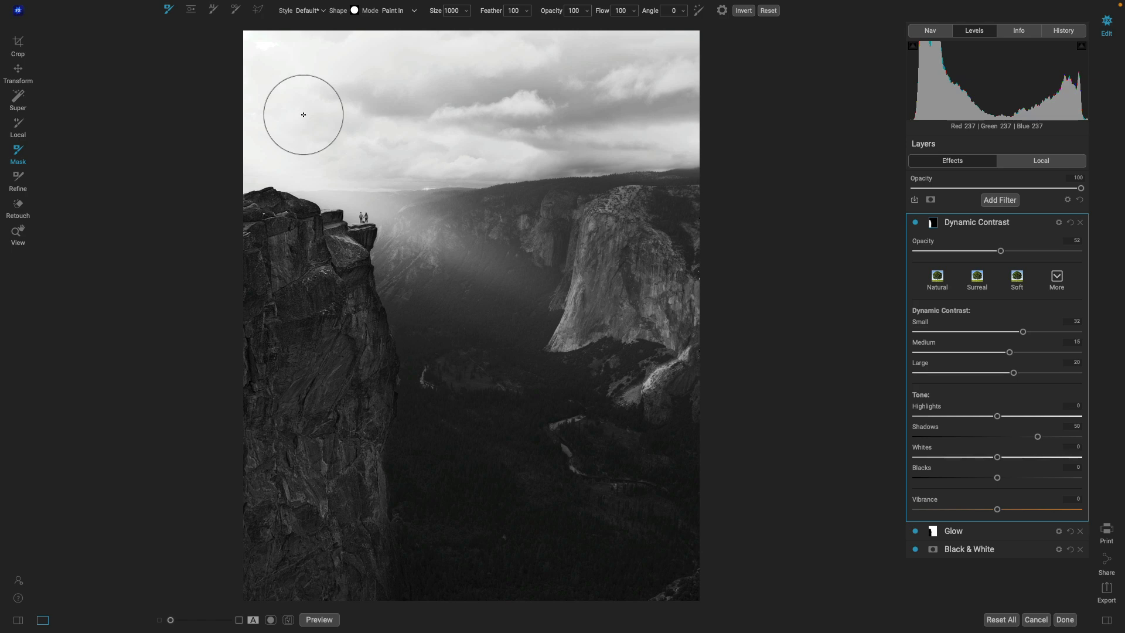
# Step: Paint a local darkening adjustment with exposure -1 across the sky and set its opacity to 77
pyautogui.click(1027, 160)
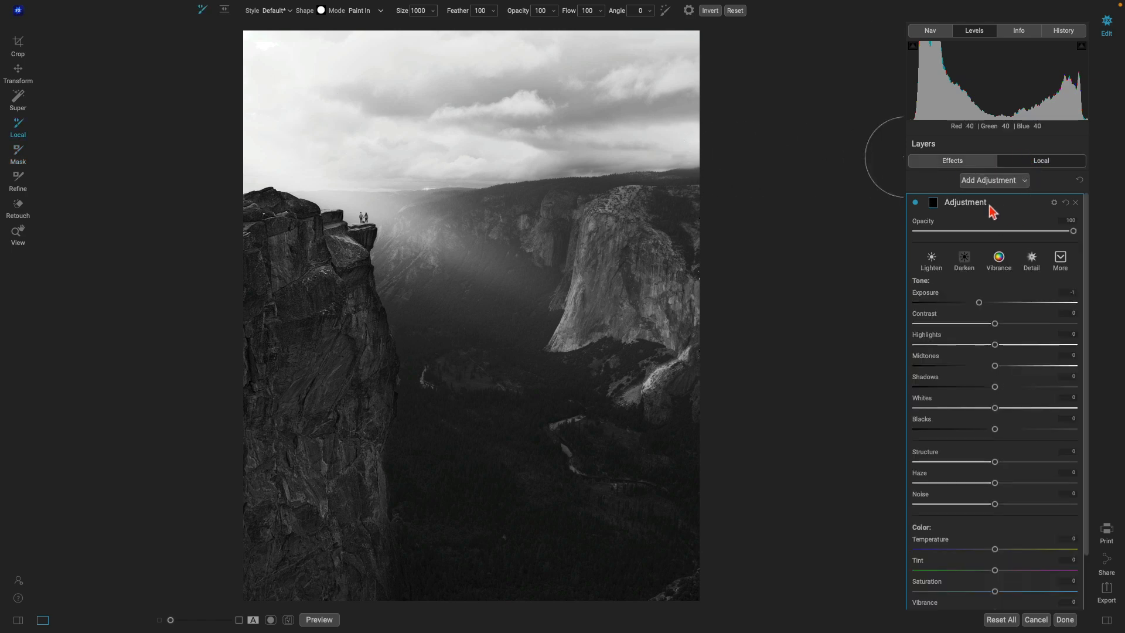
pyautogui.moveTo(279, 70)
pyautogui.mouseDown()
pyautogui.moveTo(370, 66)
pyautogui.moveTo(235, 65)
pyautogui.moveTo(256, 107)
pyautogui.moveTo(326, 117)
pyautogui.moveTo(323, 132)
pyautogui.moveTo(254, 141)
pyautogui.moveTo(299, 157)
pyautogui.moveTo(418, 144)
pyautogui.moveTo(372, 152)
pyautogui.moveTo(603, 86)
pyautogui.moveTo(414, 62)
pyautogui.moveTo(648, 91)
pyautogui.moveTo(570, 109)
pyautogui.moveTo(548, 43)
pyautogui.moveTo(682, 54)
pyautogui.moveTo(708, 111)
pyautogui.moveTo(581, 124)
pyautogui.moveTo(683, 129)
pyautogui.moveTo(497, 139)
pyautogui.mouseUp()
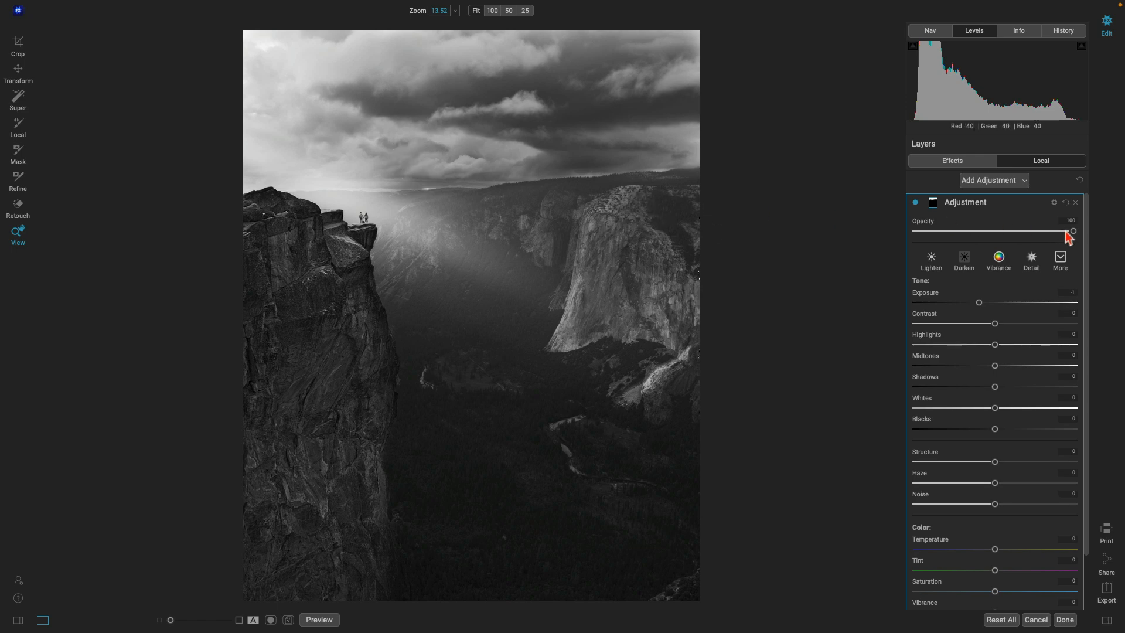
pyautogui.moveTo(1073, 236); pyautogui.dragTo(1039, 240)
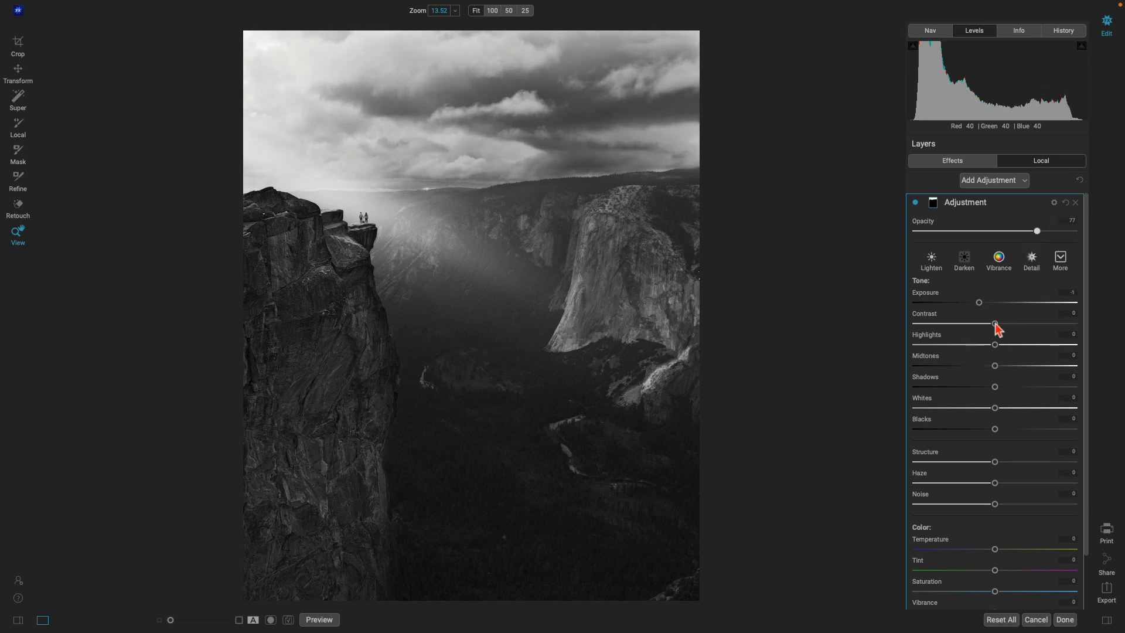
# Step: Set the sky adjustment's Contrast to 16 and Whites to 3, and compare the result without the adjustment and with the original photo
pyautogui.moveTo(998, 325); pyautogui.dragTo(1008, 325)
pyautogui.moveTo(995, 411); pyautogui.dragTo(998, 411)
pyautogui.click(916, 202)
pyautogui.click(915, 203)
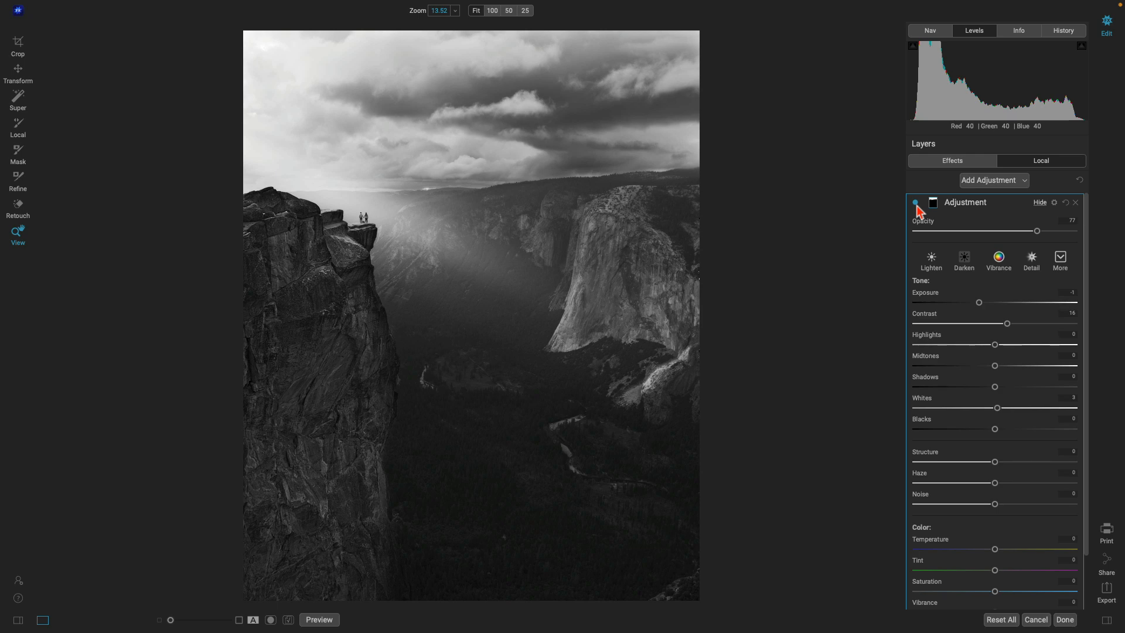
pyautogui.click(253, 619)
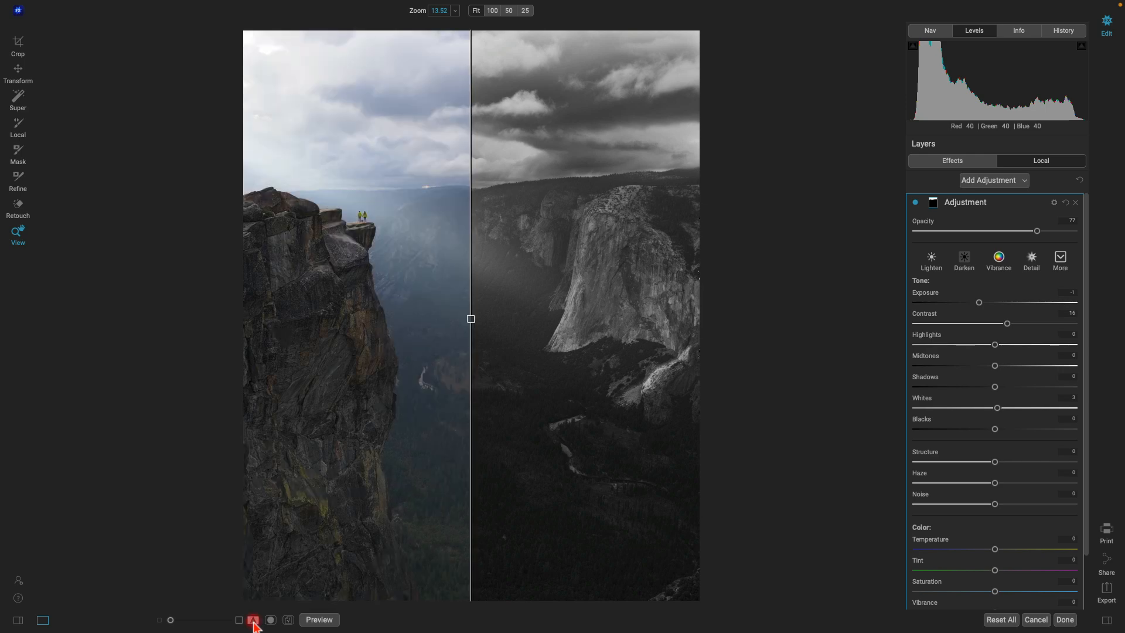
pyautogui.moveTo(472, 321); pyautogui.dragTo(244, 405)
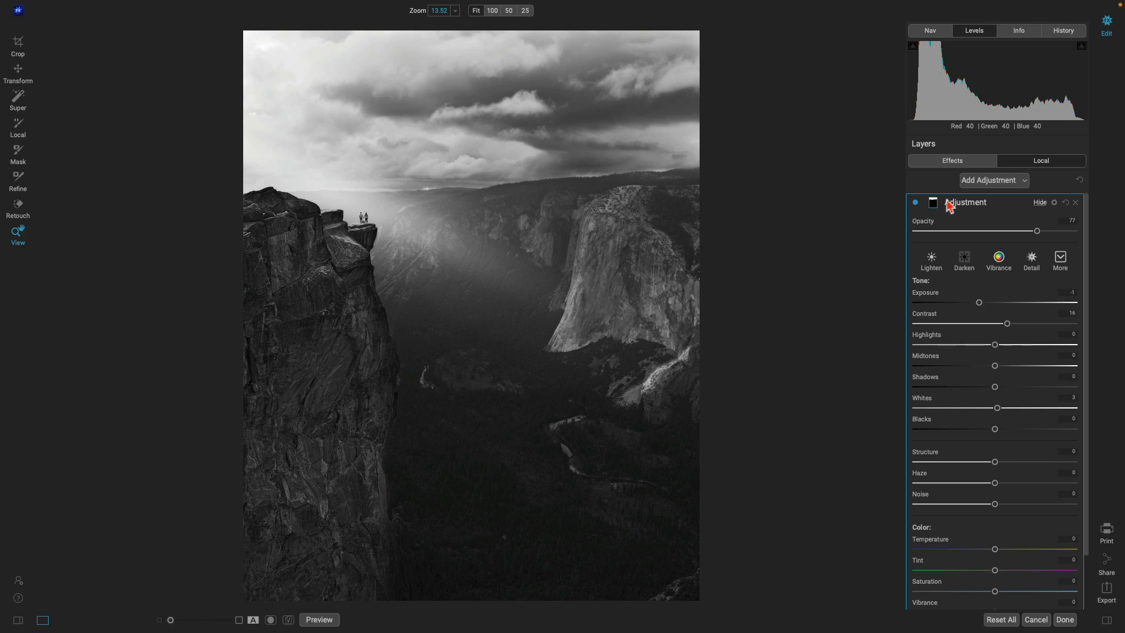
# Step: Add a Borders filter with the White Square border and set Fit Image to 4
pyautogui.click(963, 164)
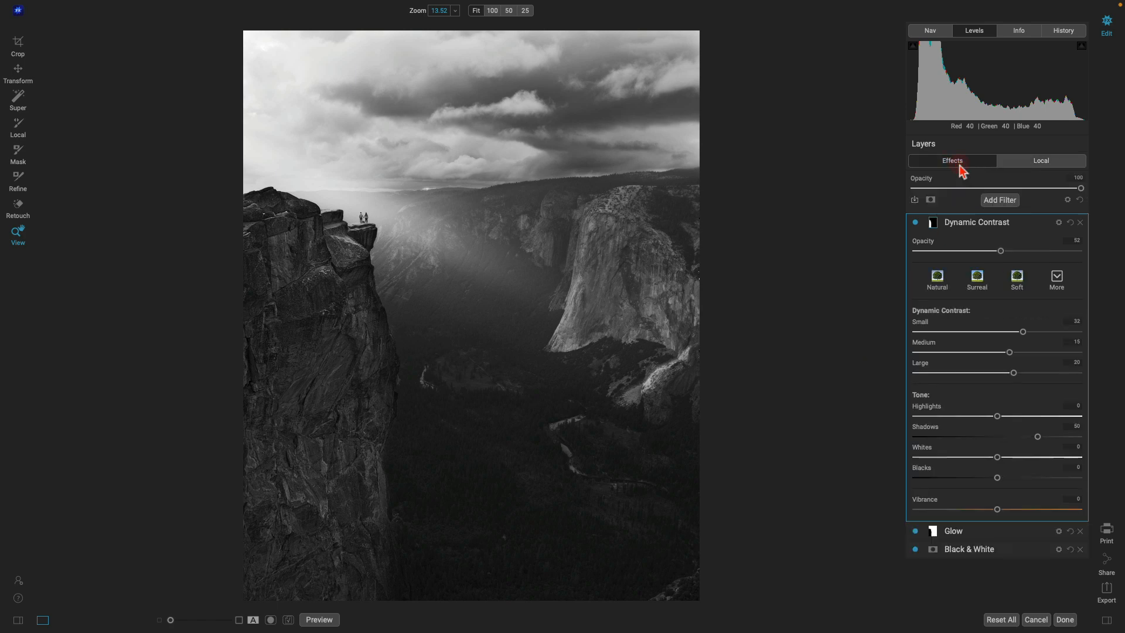
pyautogui.click(1004, 205)
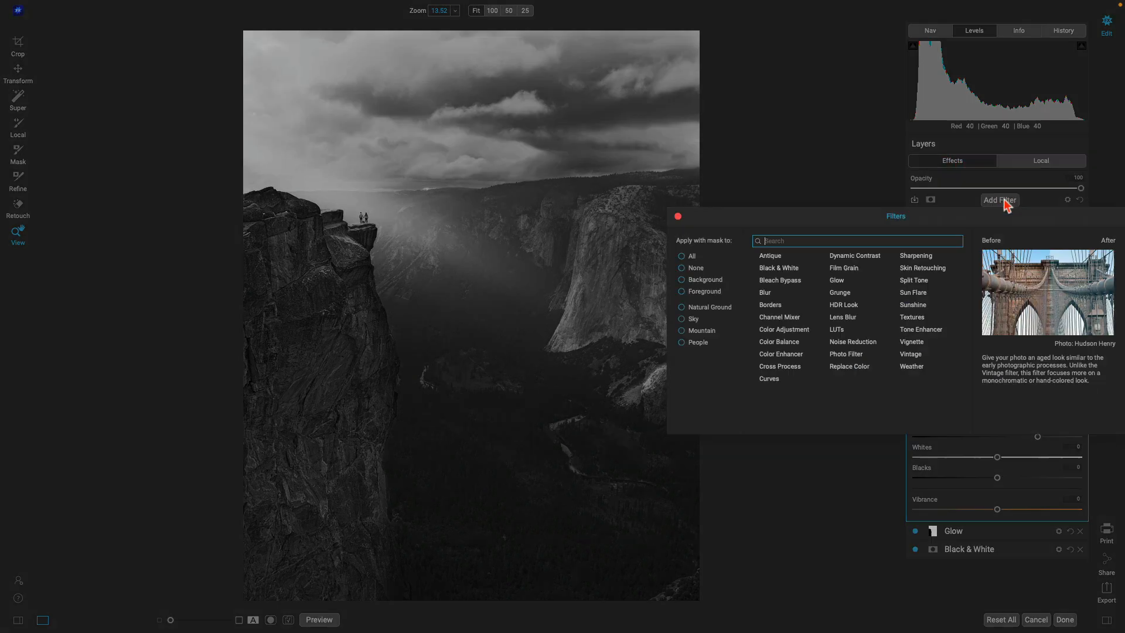
pyautogui.click(769, 305)
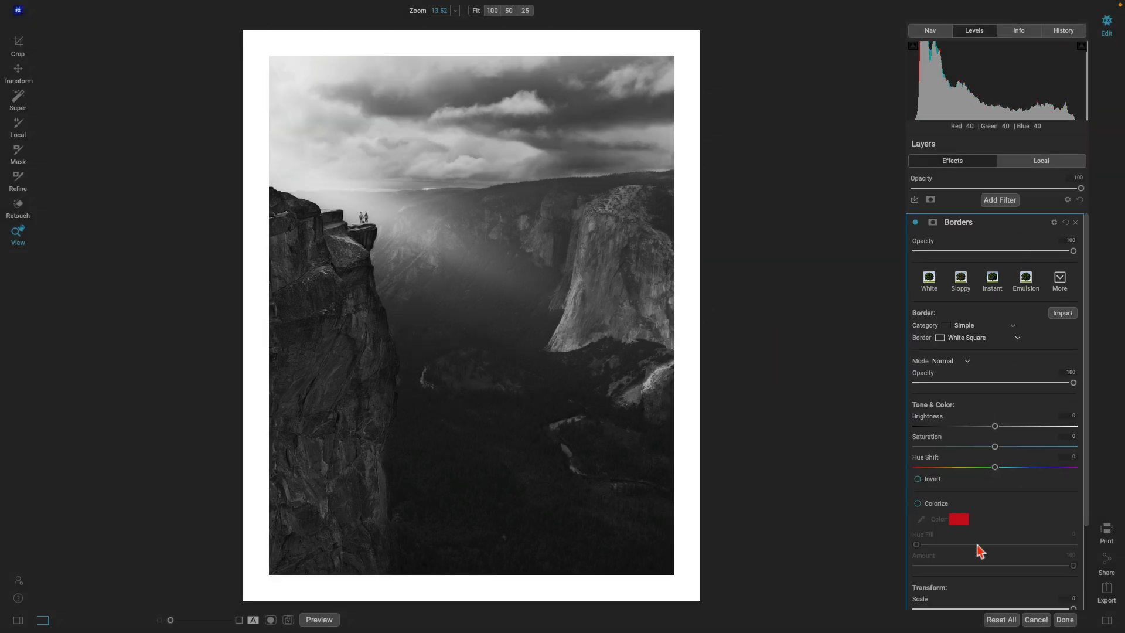
pyautogui.scroll(-4, 961, 550)
pyautogui.moveTo(917, 524); pyautogui.dragTo(949, 527)
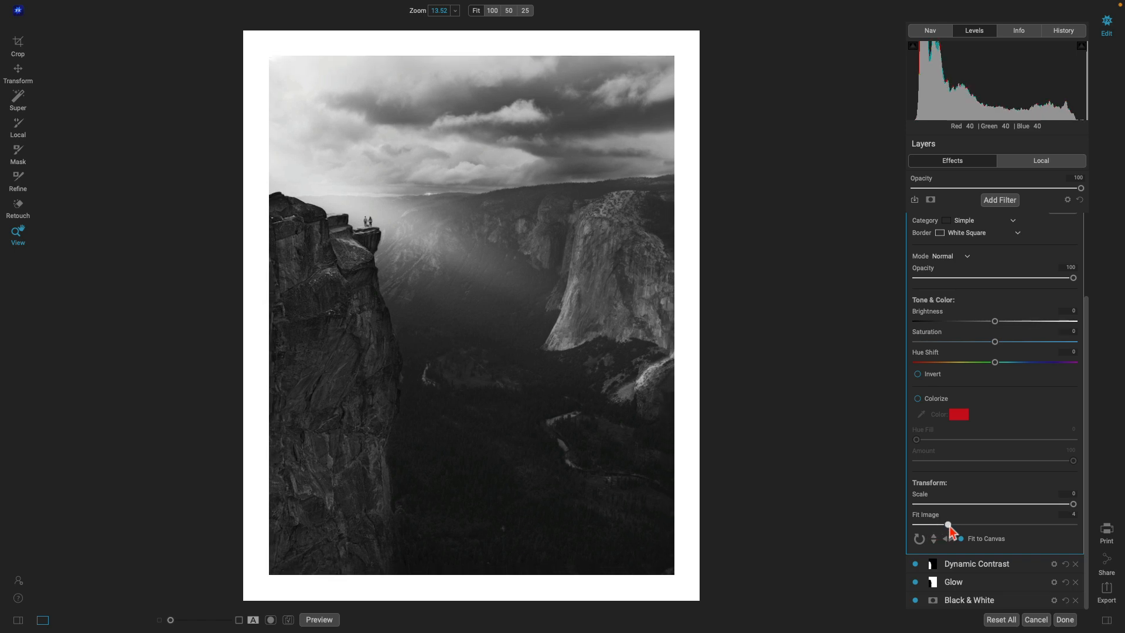